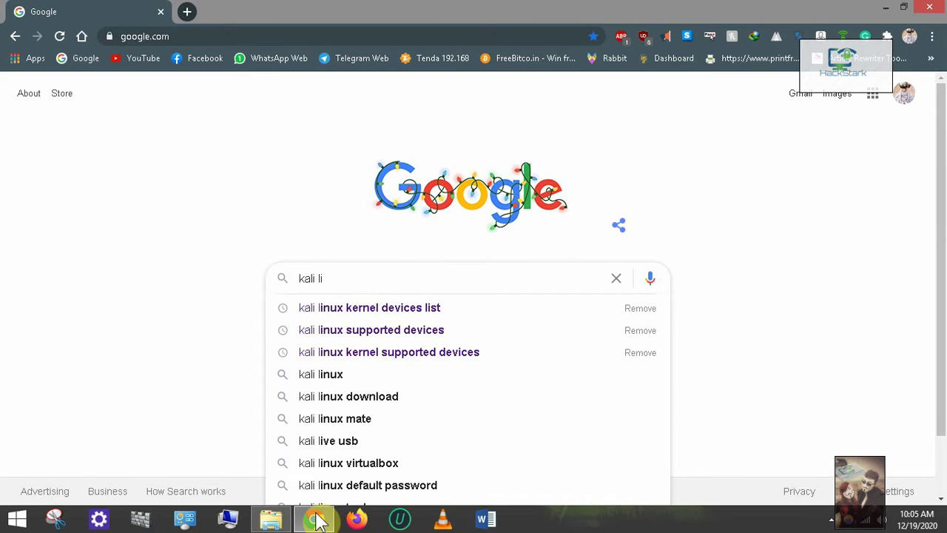
Step: Search Google for 'kali linux download', fixing the typo in the query first
type("nux d")
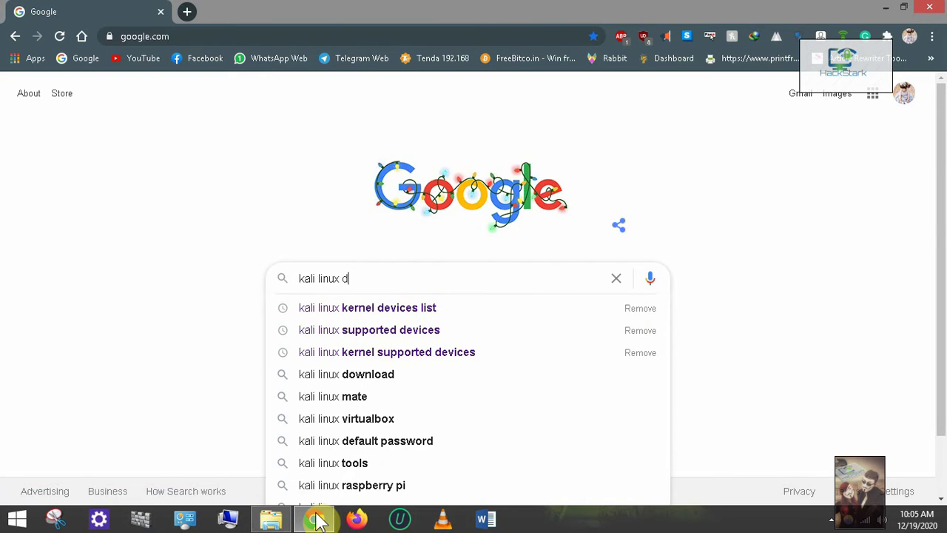
type("ownload")
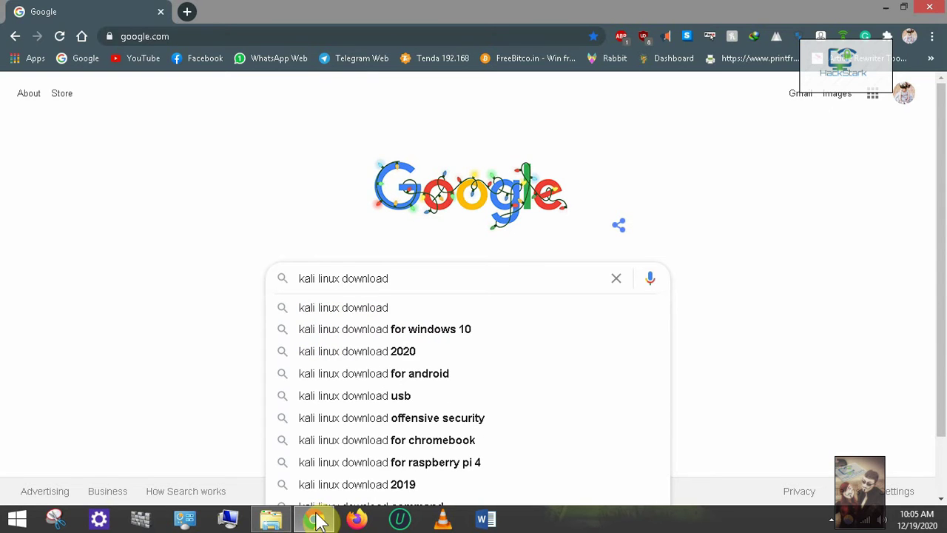
key("Down")
key("Return")
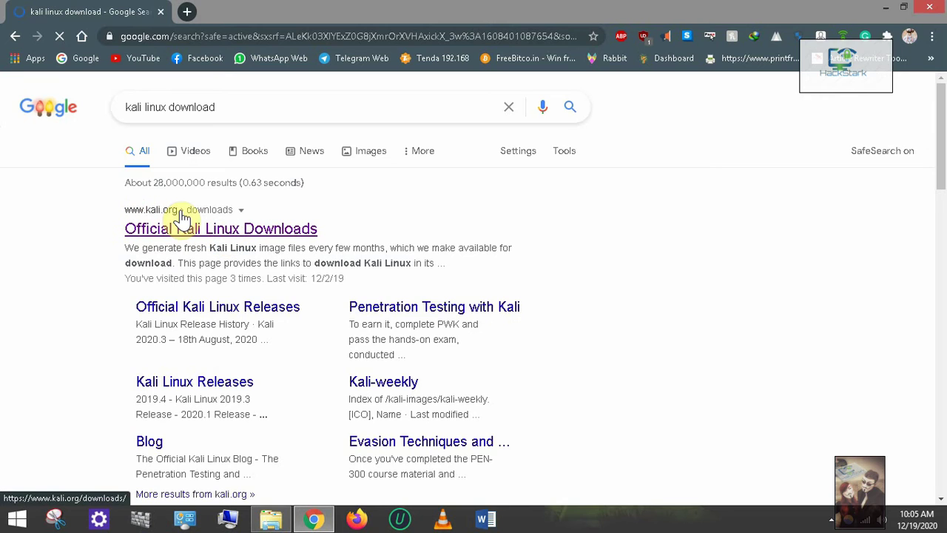
Step: Open kali.org's Official Kali Linux Downloads page and download the 64-Bit Installer ISO
left_click(200, 231)
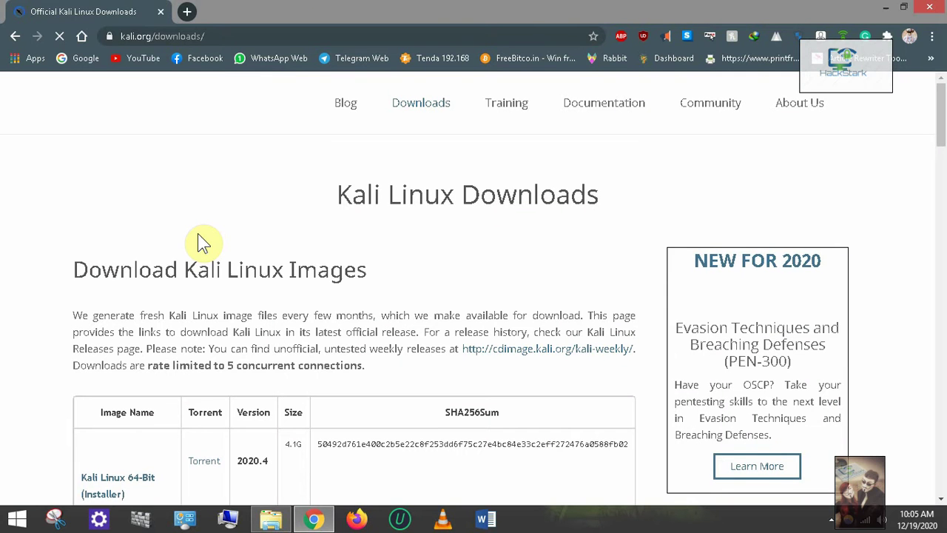
scroll(242, 216, "down", 1)
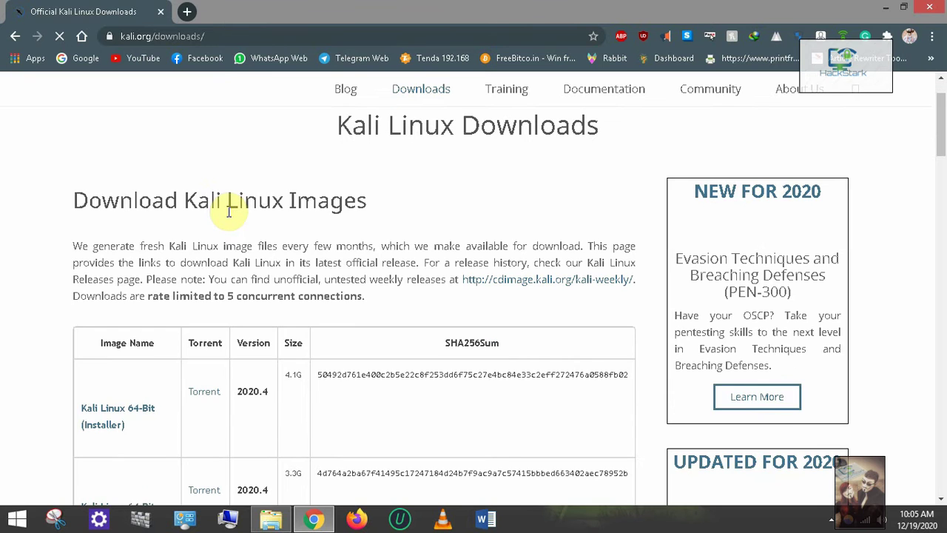
scroll(225, 210, "down", 1)
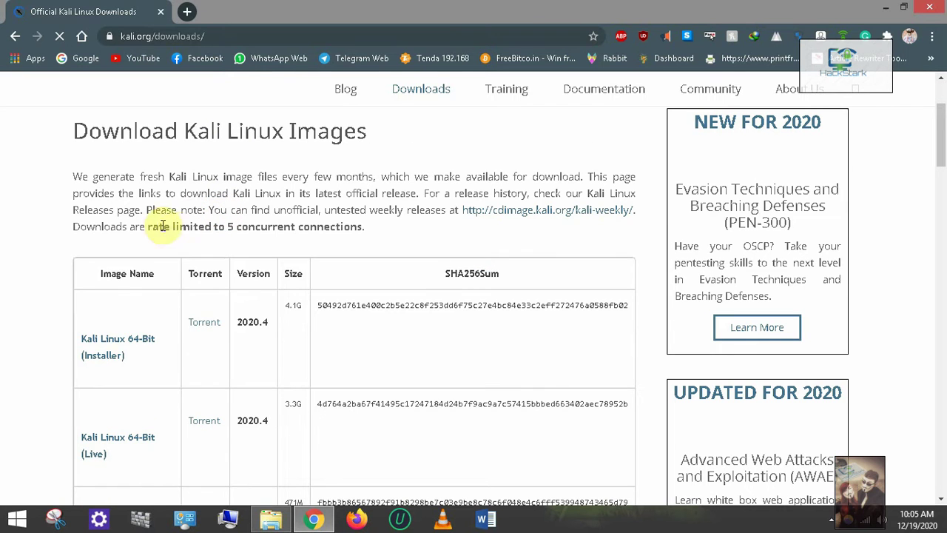
left_click(127, 343)
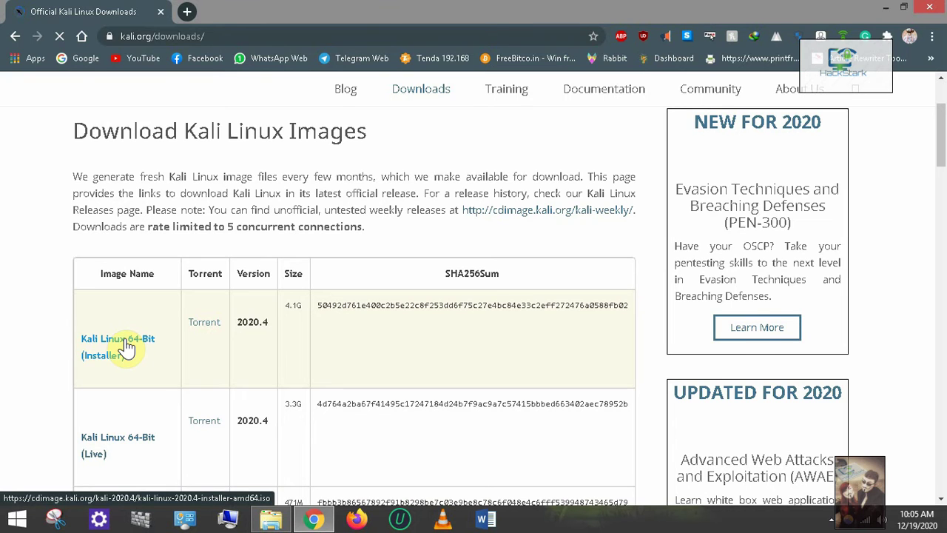
left_click(127, 348)
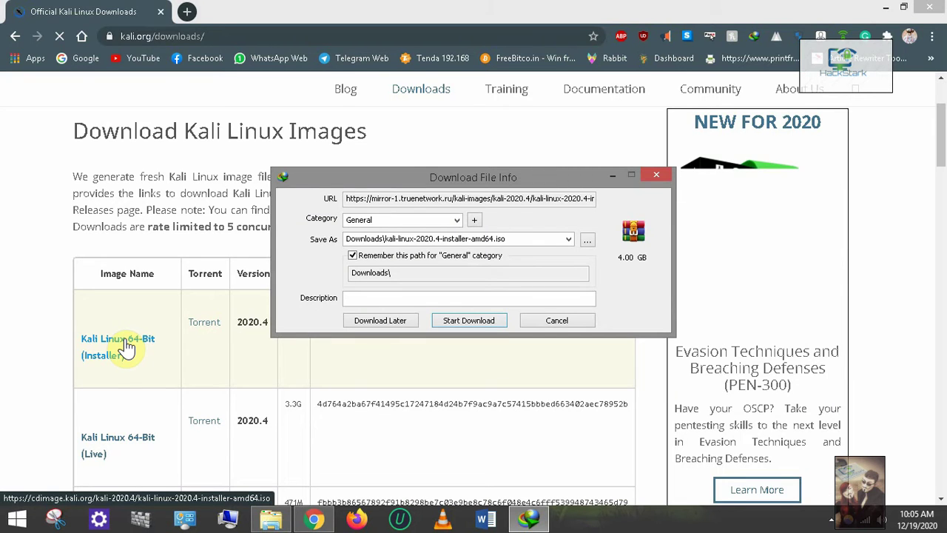
left_click(483, 326)
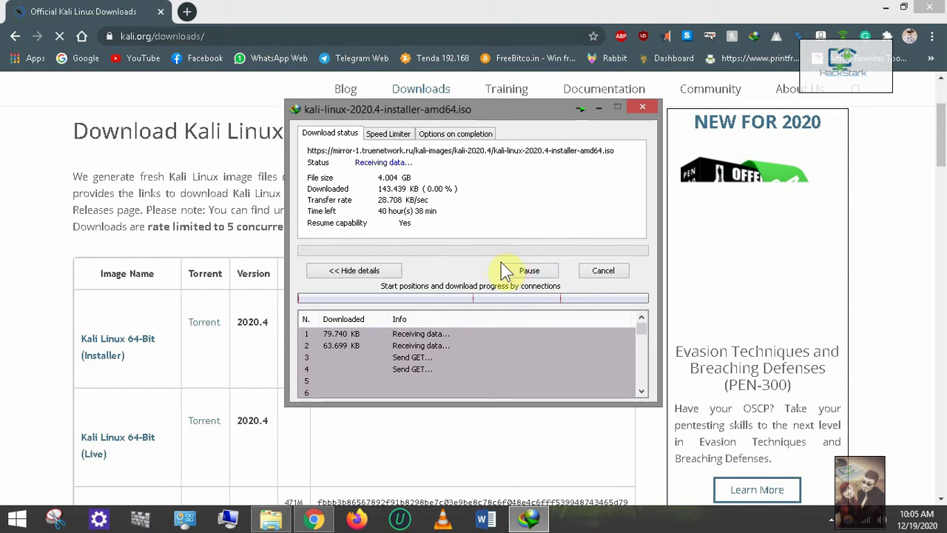
left_click(544, 270)
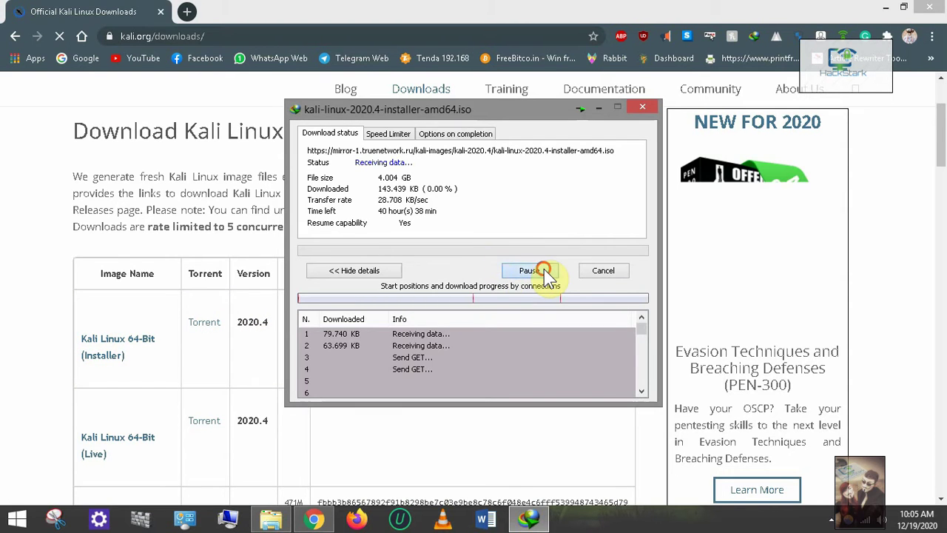
left_click(603, 271)
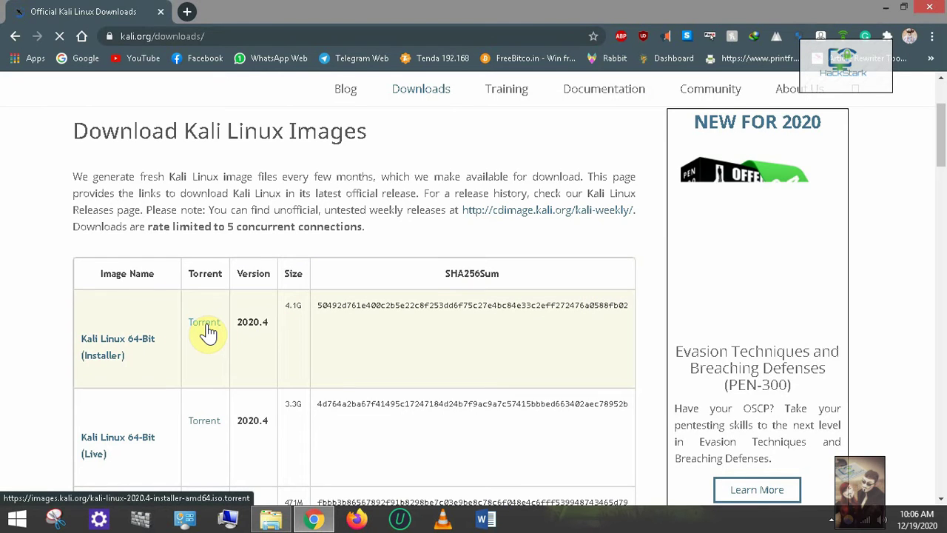
Step: Download the Kali installer's .torrent file, then search Google for 'torrent downloader'
left_click(207, 323)
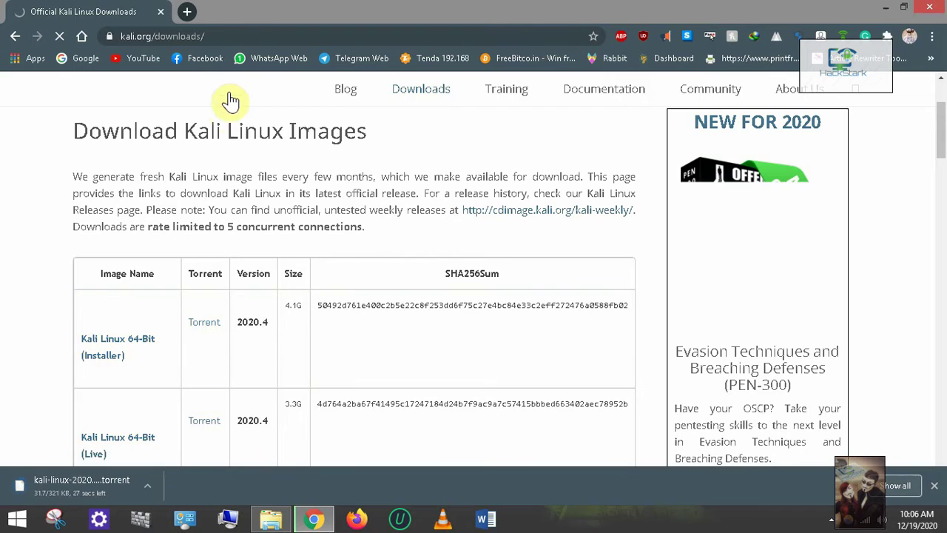
left_click(189, 10)
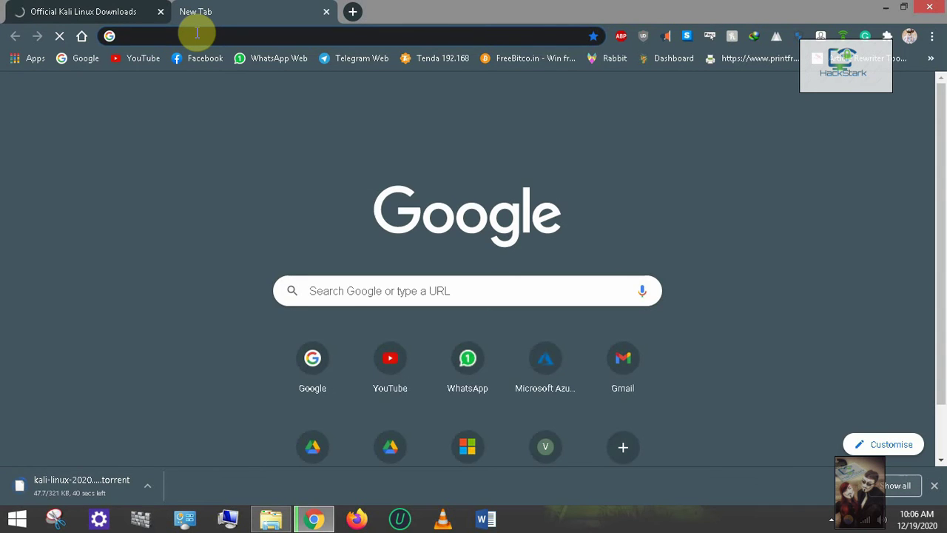
type("tore")
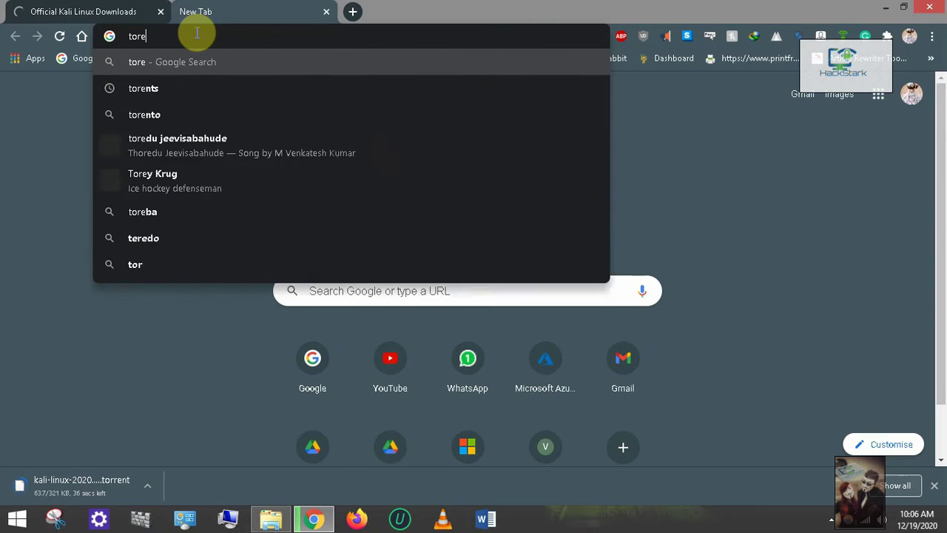
type("nt dow")
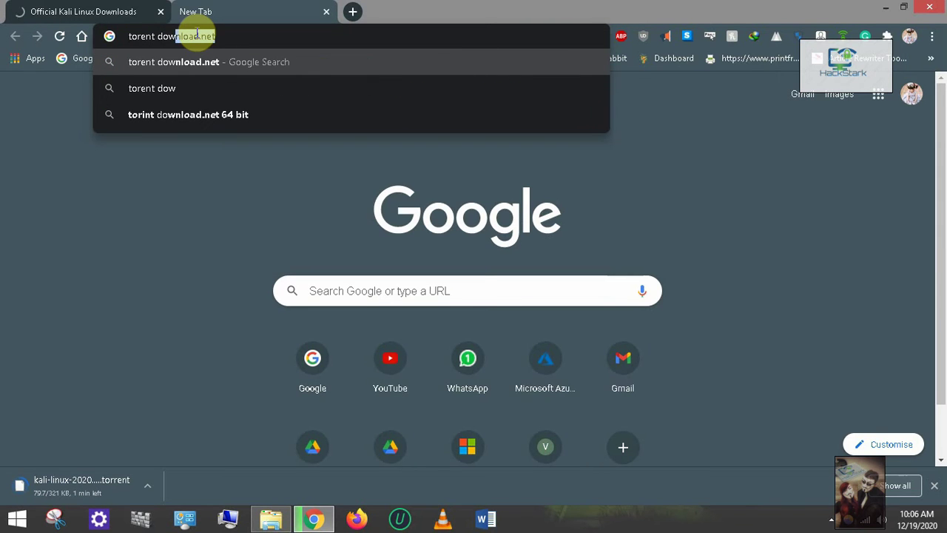
type("n")
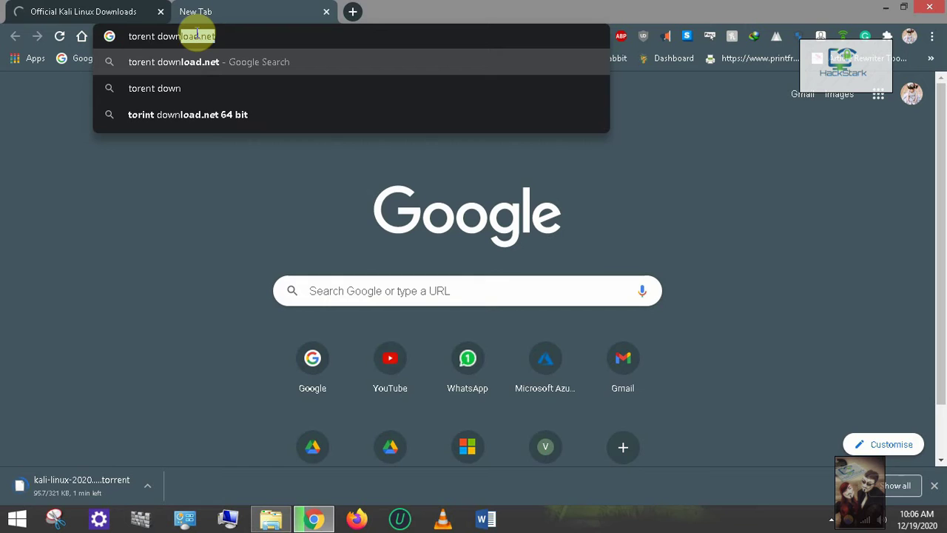
type("loader")
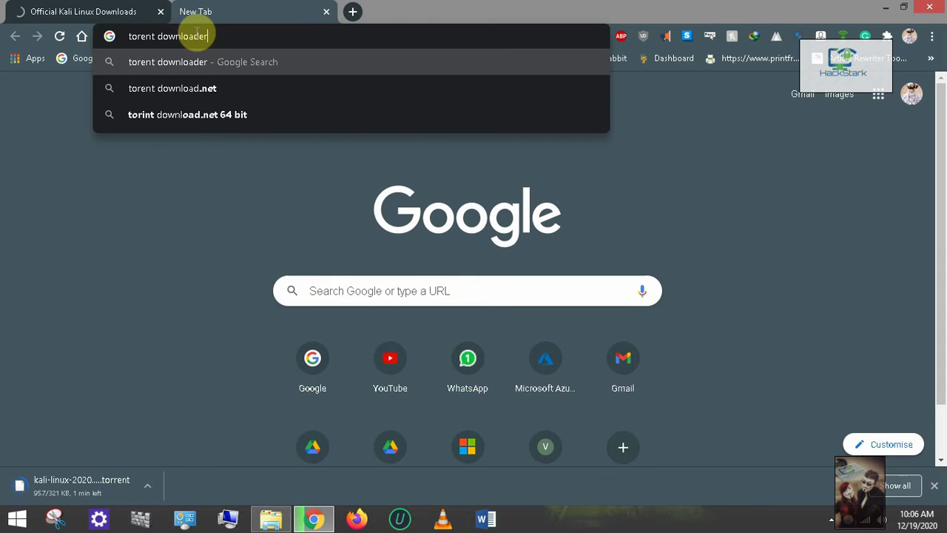
key("Return")
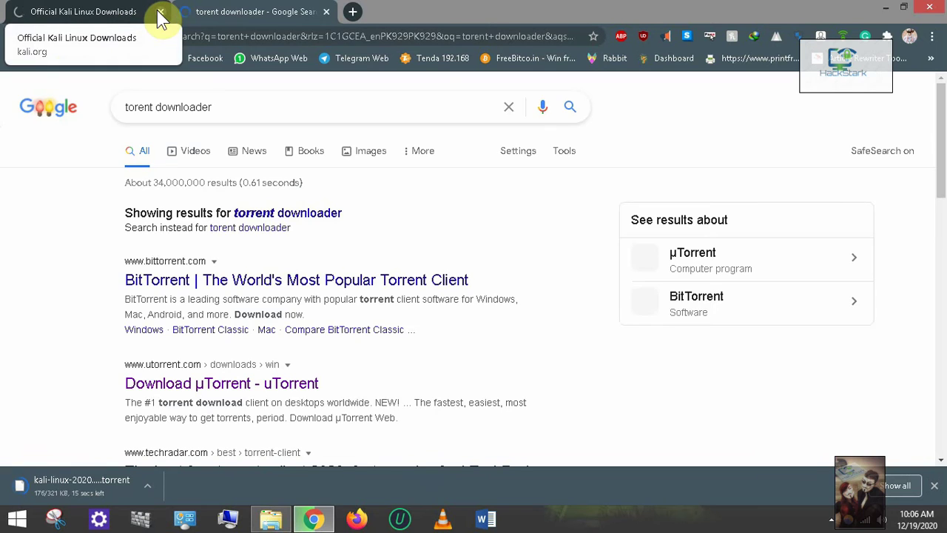
left_click(161, 16)
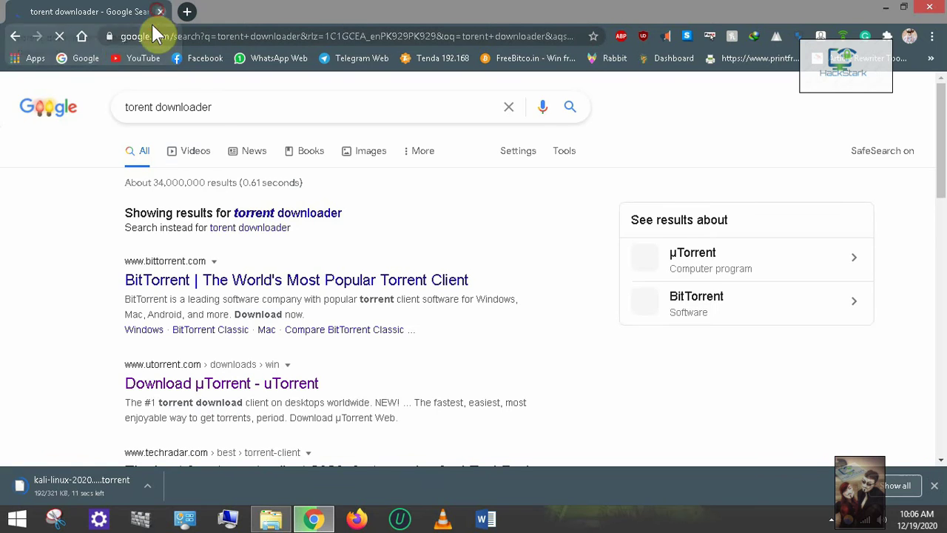
left_click(320, 214)
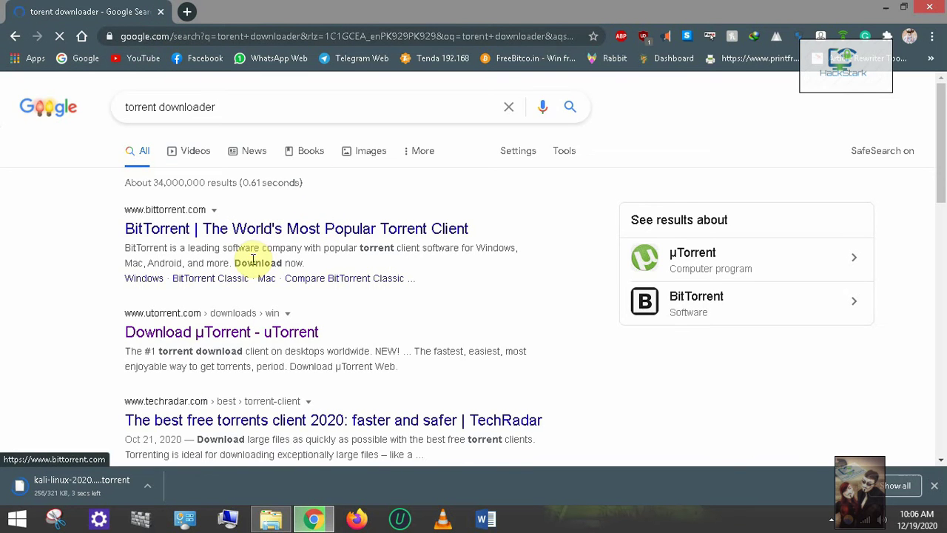
scroll(256, 369, "down", 1)
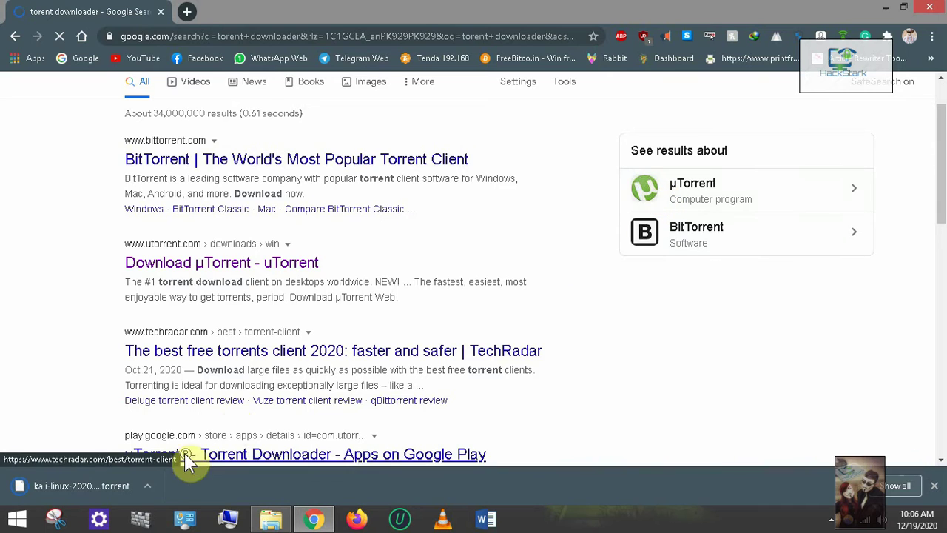
scroll(222, 332, "up", 1)
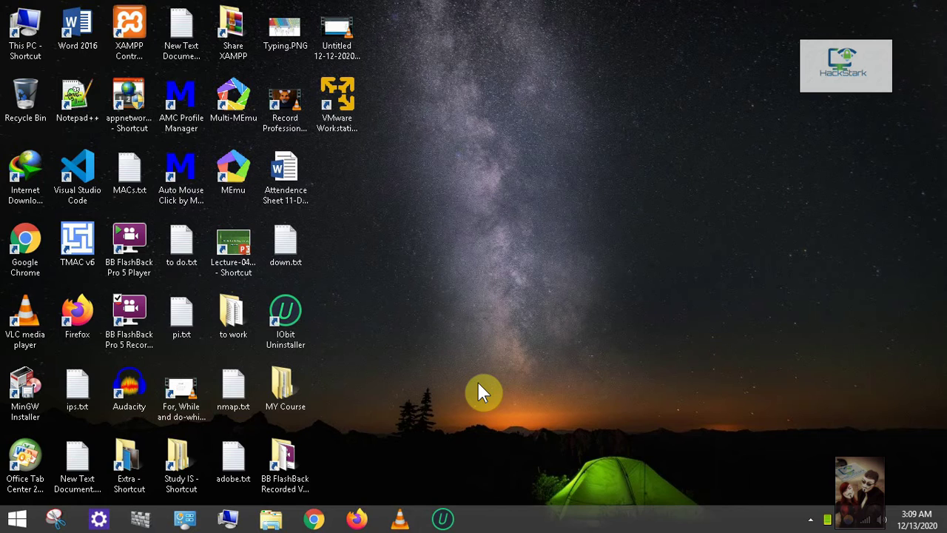
Step: Launch VMware Workstation 16 Player, accept free non-commercial use, and center its window
left_click(342, 110)
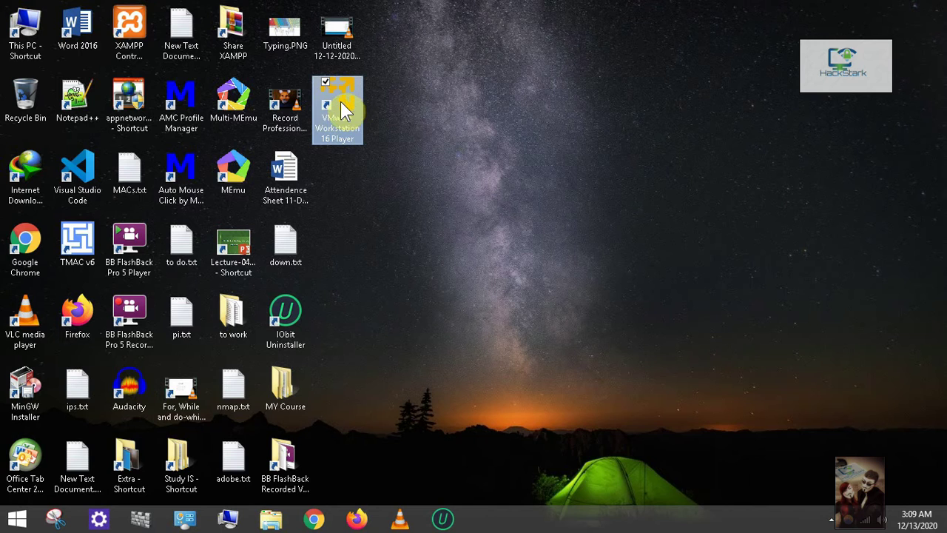
double_click(353, 116)
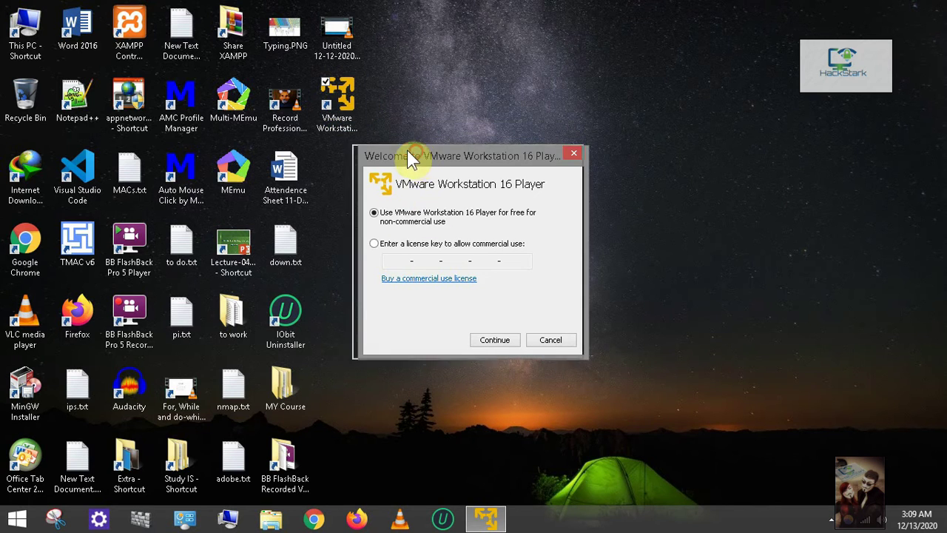
left_click_drag(407, 155, 396, 151)
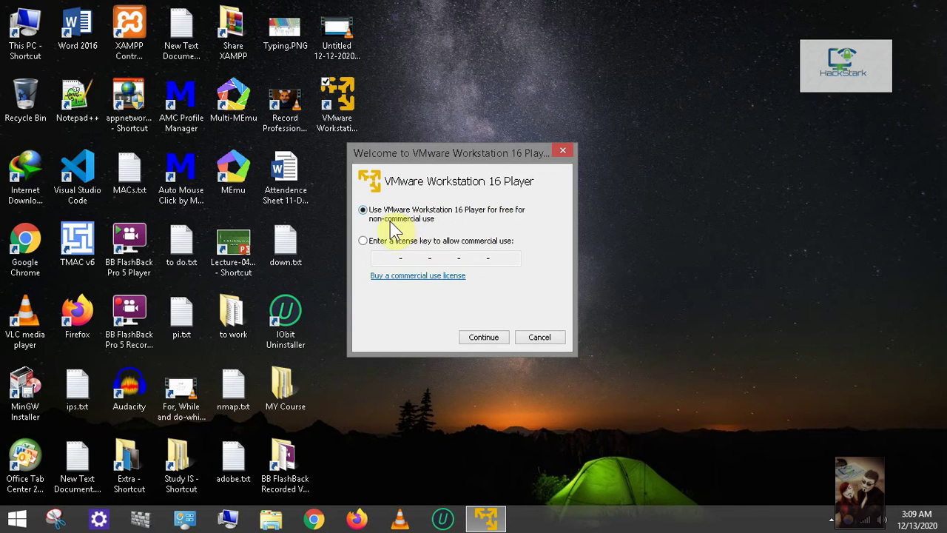
left_click(486, 339)
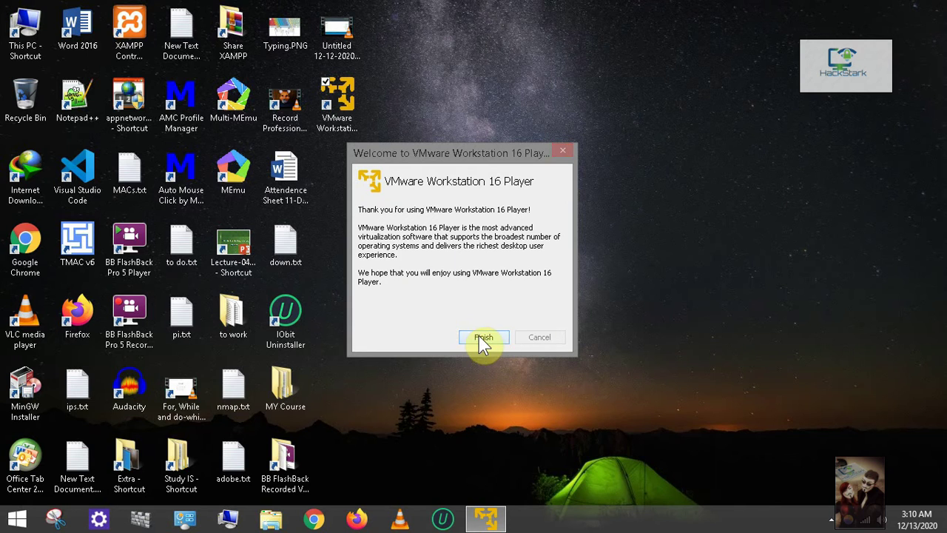
left_click(483, 339)
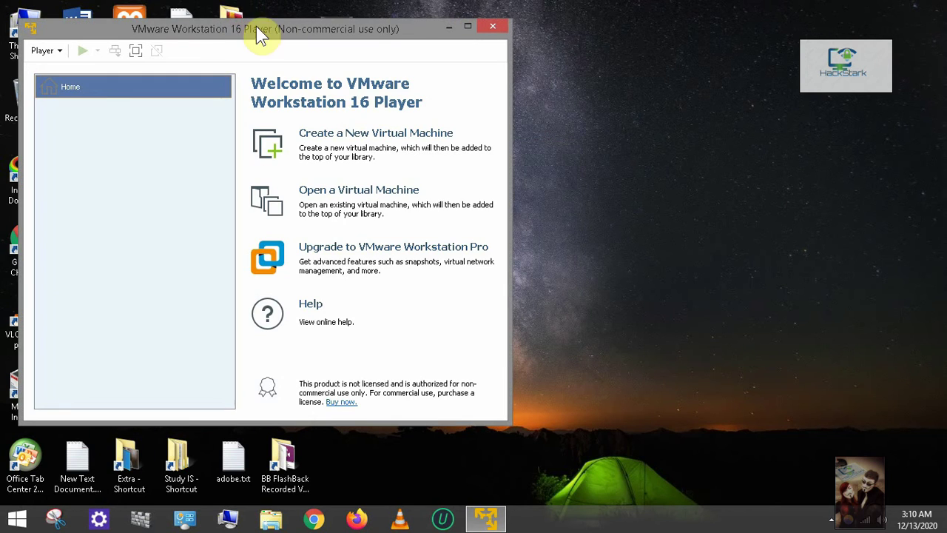
left_click_drag(258, 28, 486, 56)
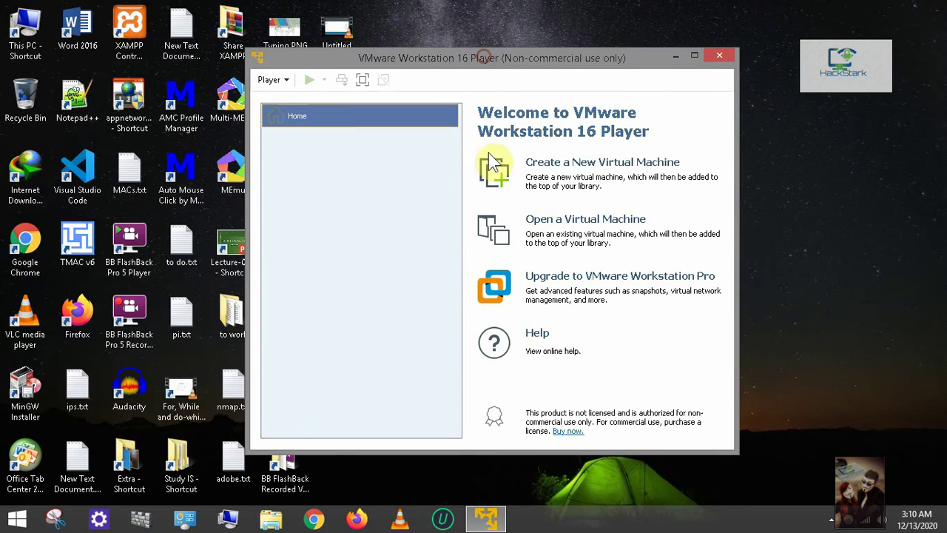
Step: Start a new VM to install the OS later, with guest Linux Ubuntu 64-bit
left_click(574, 167)
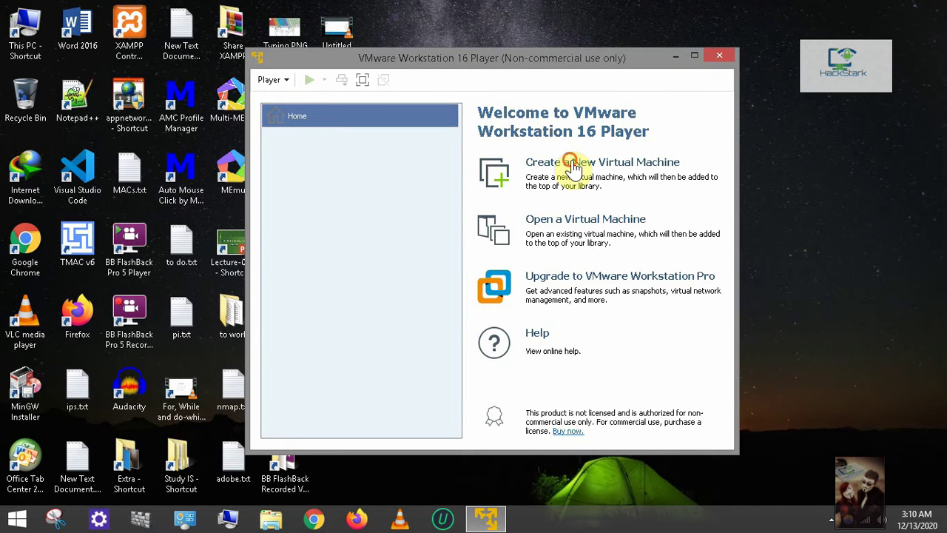
left_click(400, 314)
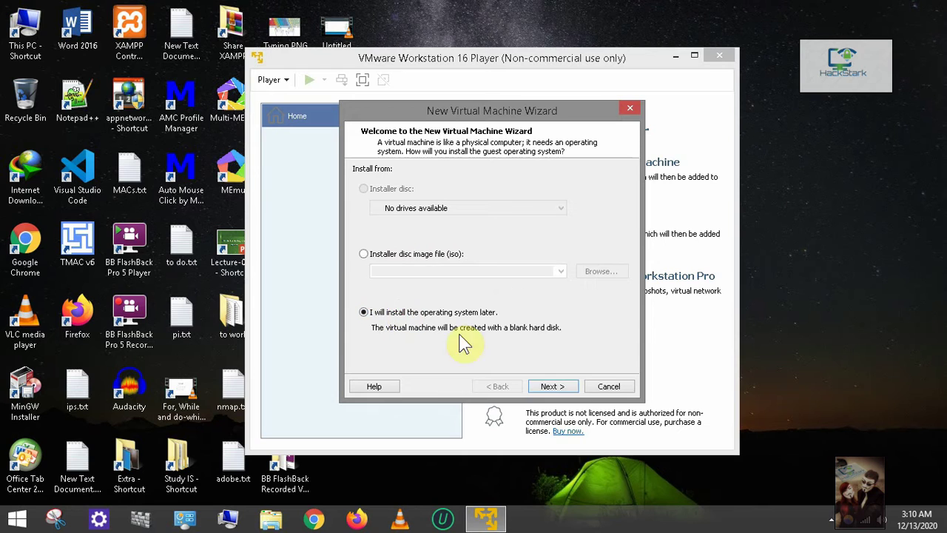
left_click(564, 387)
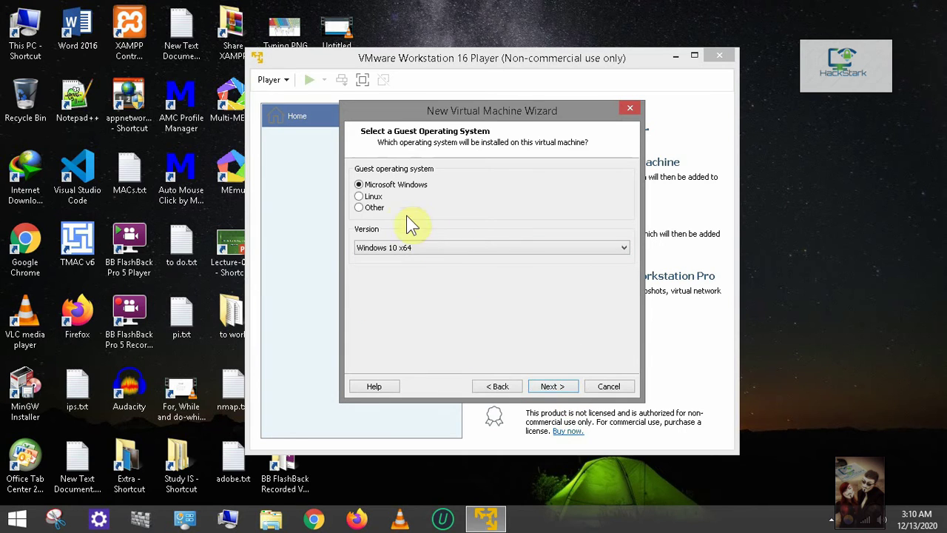
left_click(379, 197)
left_click(423, 245)
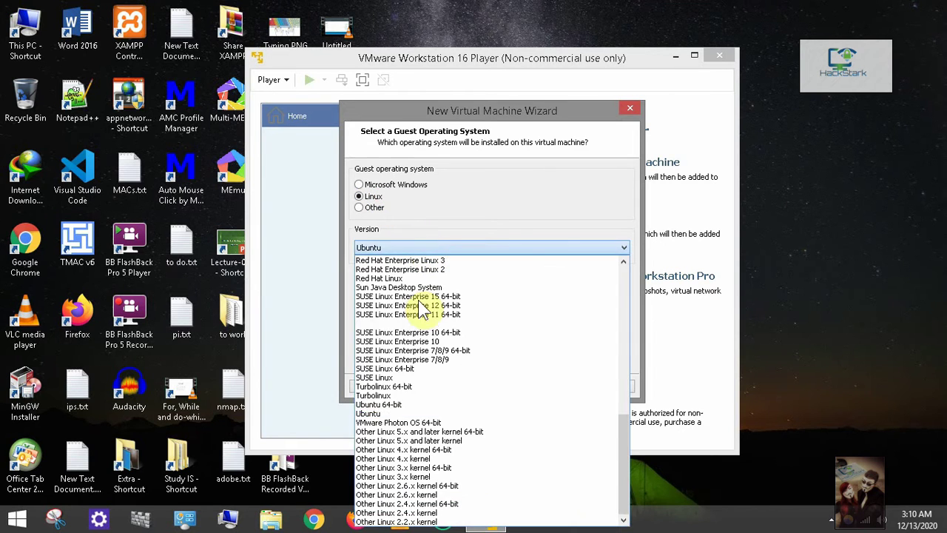
left_click(400, 405)
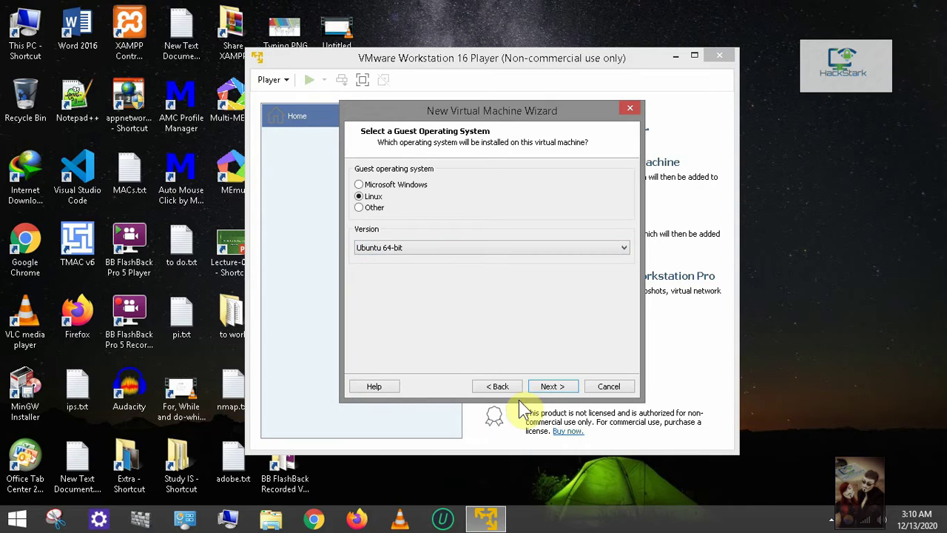
left_click(550, 386)
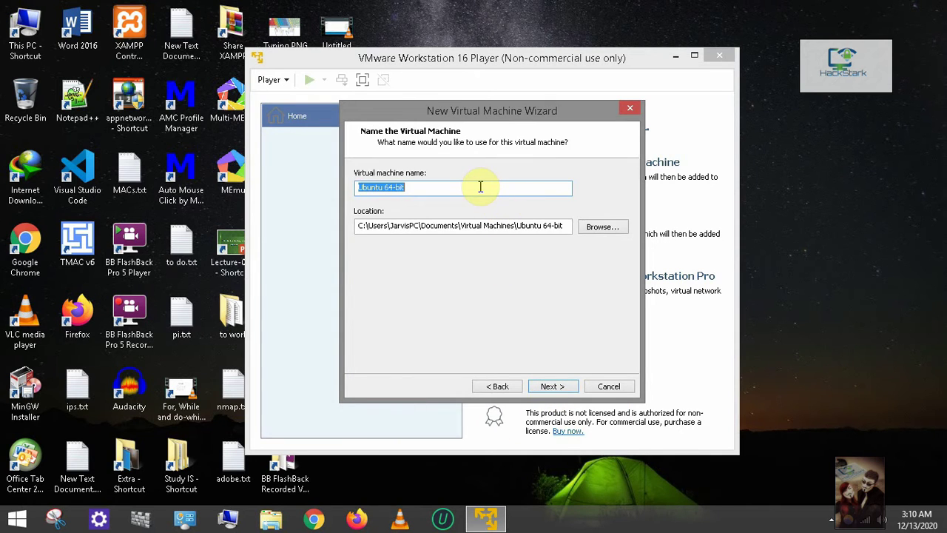
Step: Name the VM 'Kali Linux 64-bit' and store it in a new Desktop folder
type("Kali Lin")
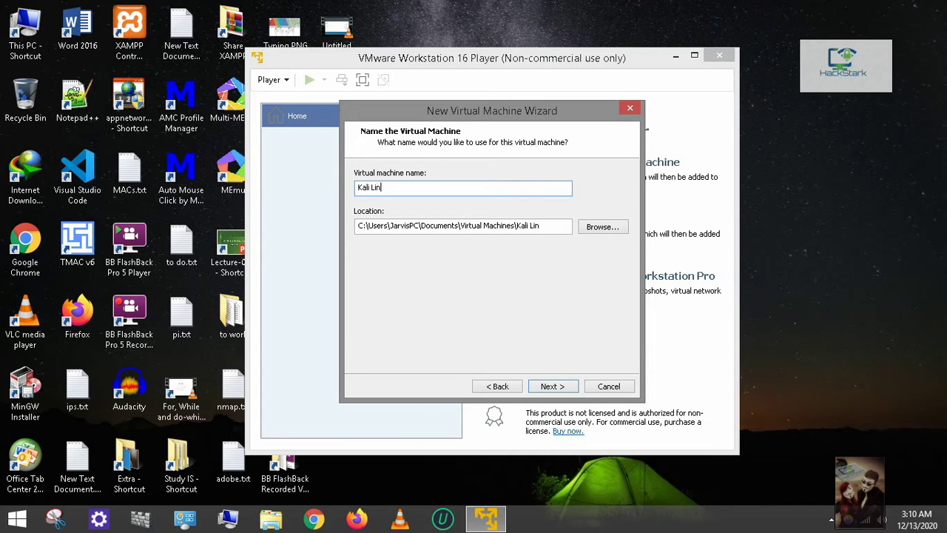
type("ux")
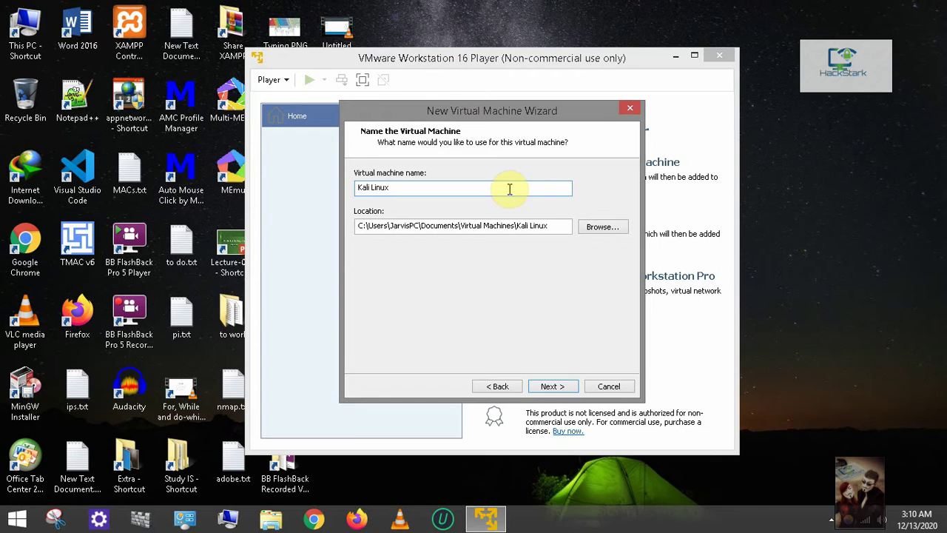
type(" 64-bit")
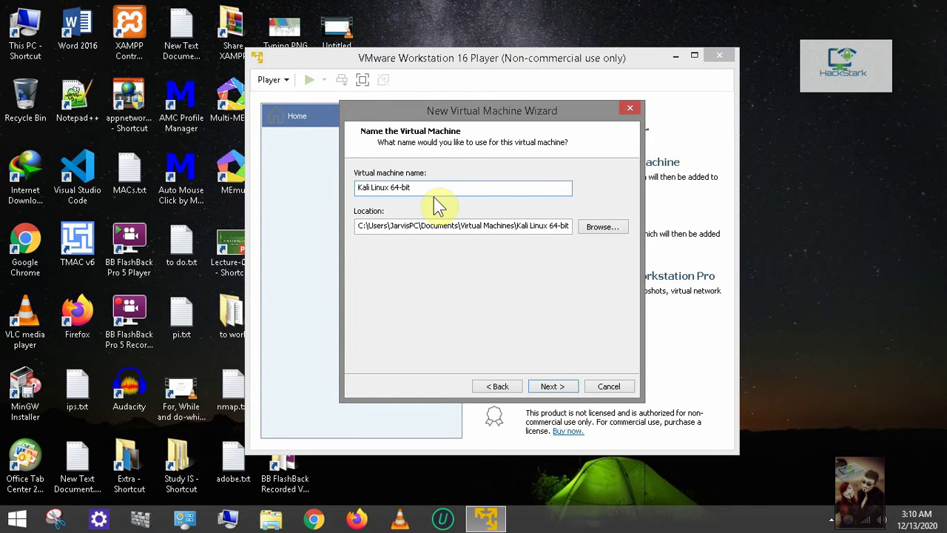
left_click(603, 229)
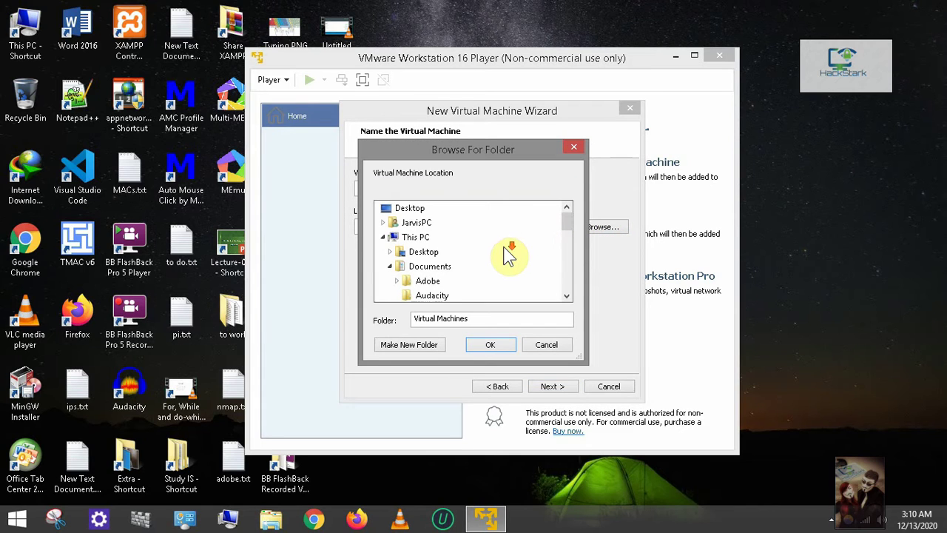
left_click(420, 239)
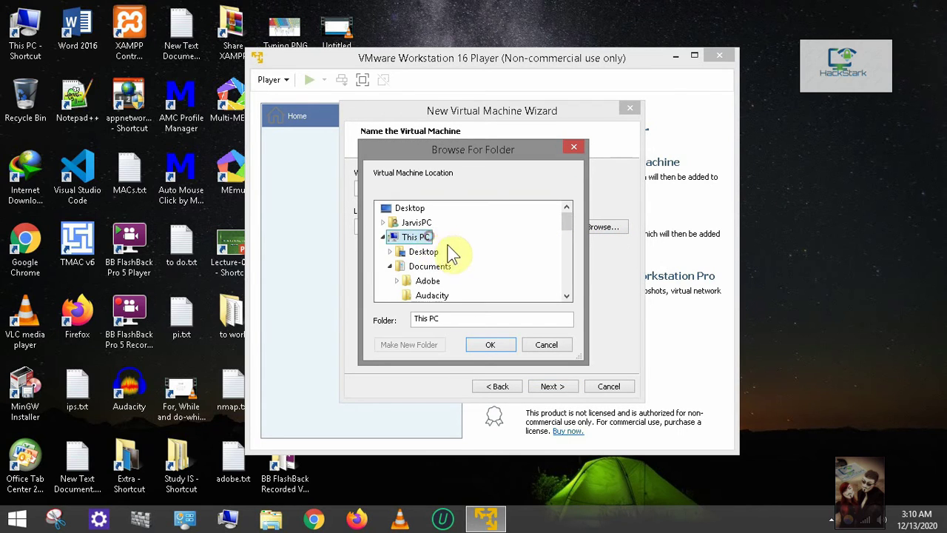
left_click(433, 252)
scroll(464, 264, "down", 1)
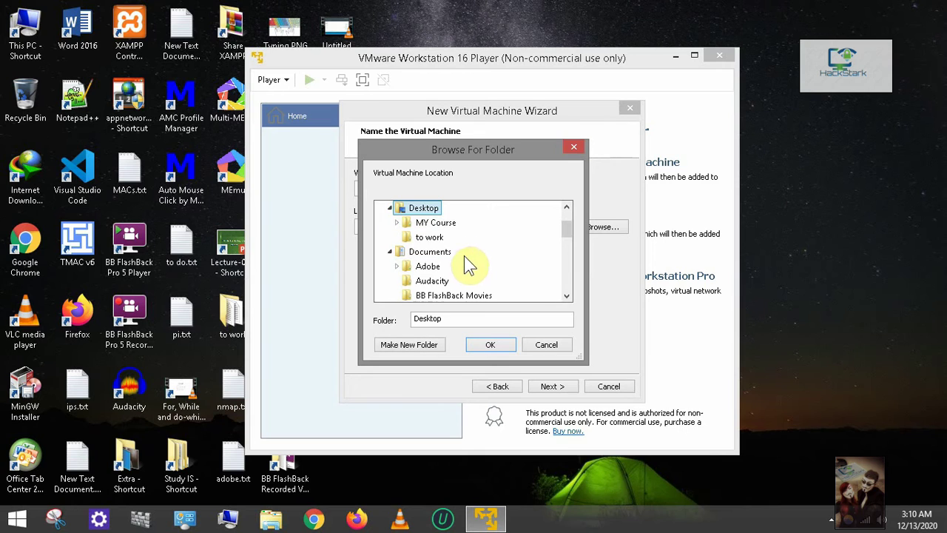
left_click(409, 344)
left_click(437, 239)
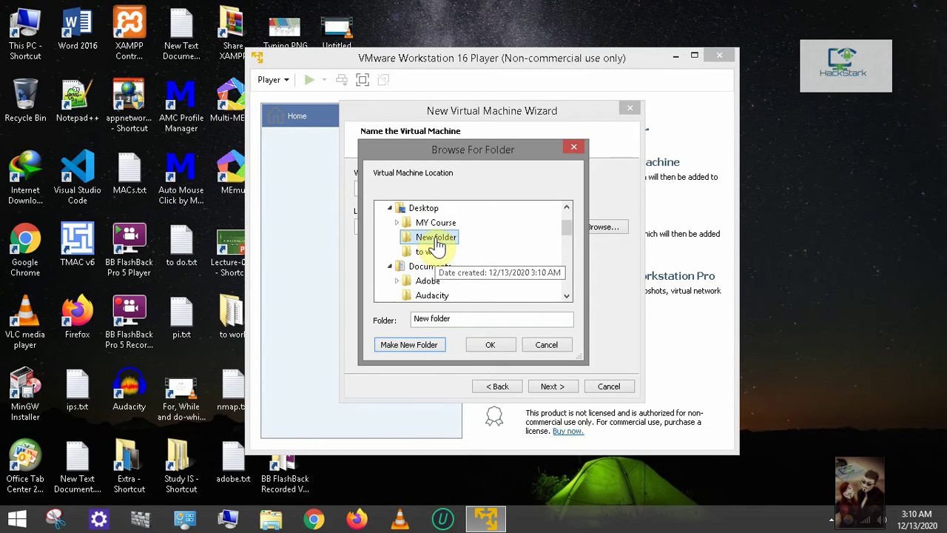
left_click(486, 344)
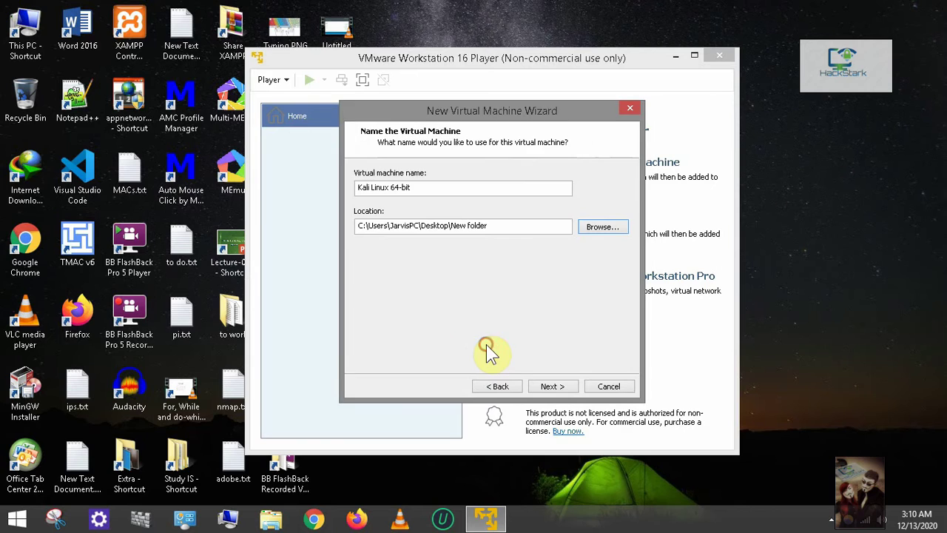
Step: Give the VM a 50 GB maximum disk stored as a single file and finish the wizard
left_click(551, 386)
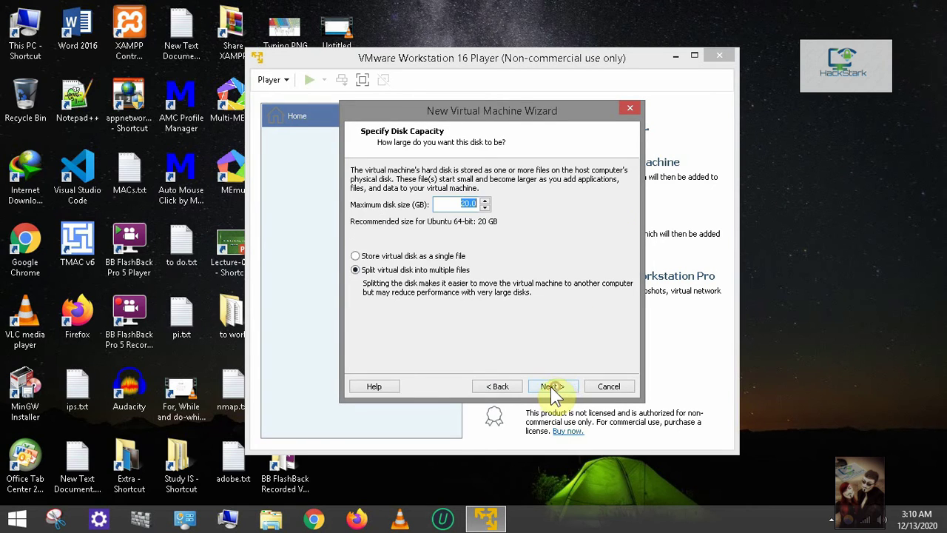
left_click(398, 256)
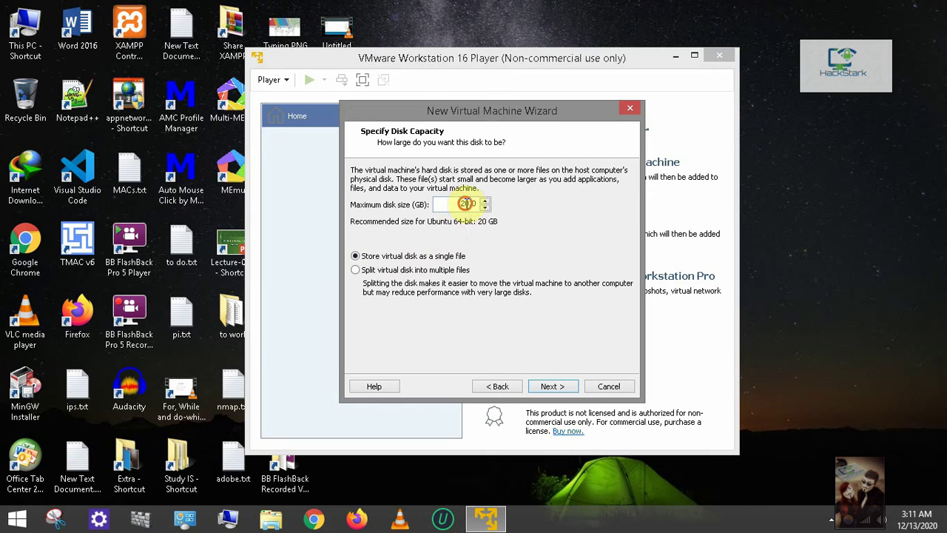
left_click(458, 205)
type("5")
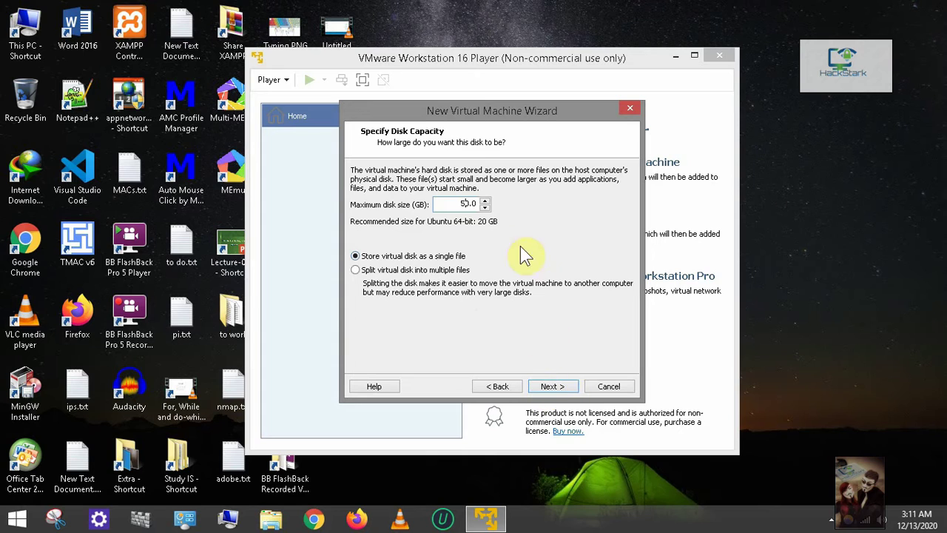
left_click(552, 386)
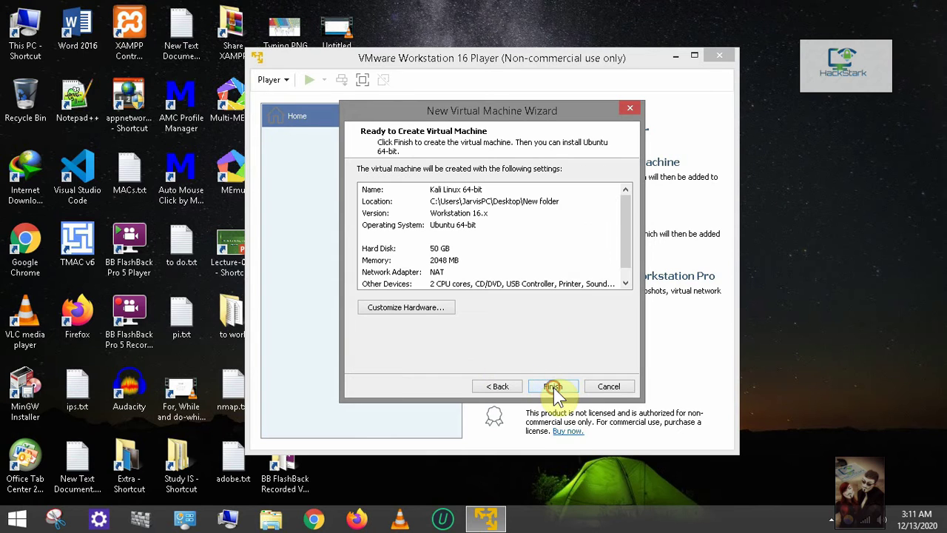
left_click(553, 387)
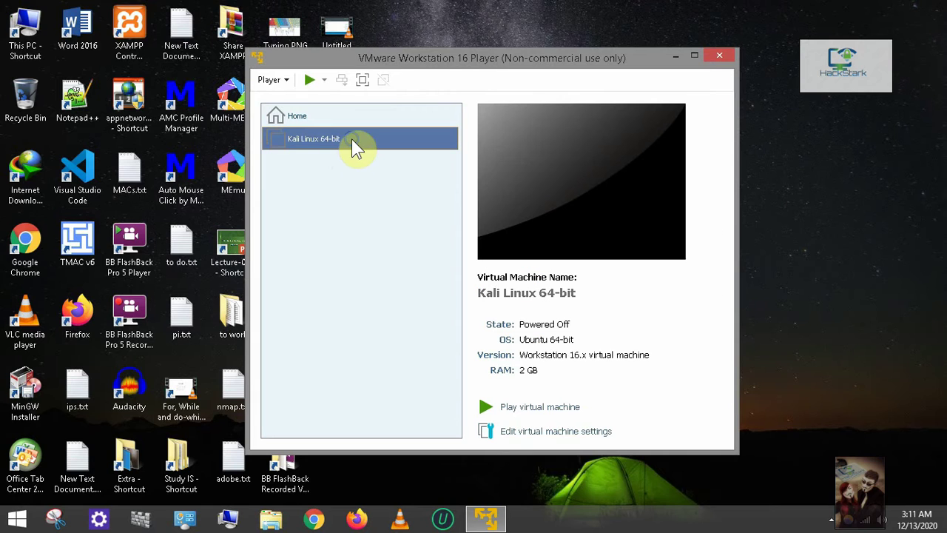
Step: Open the Kali VM's settings and raise its memory toward 4 GB
right_click(353, 141)
left_click(386, 163)
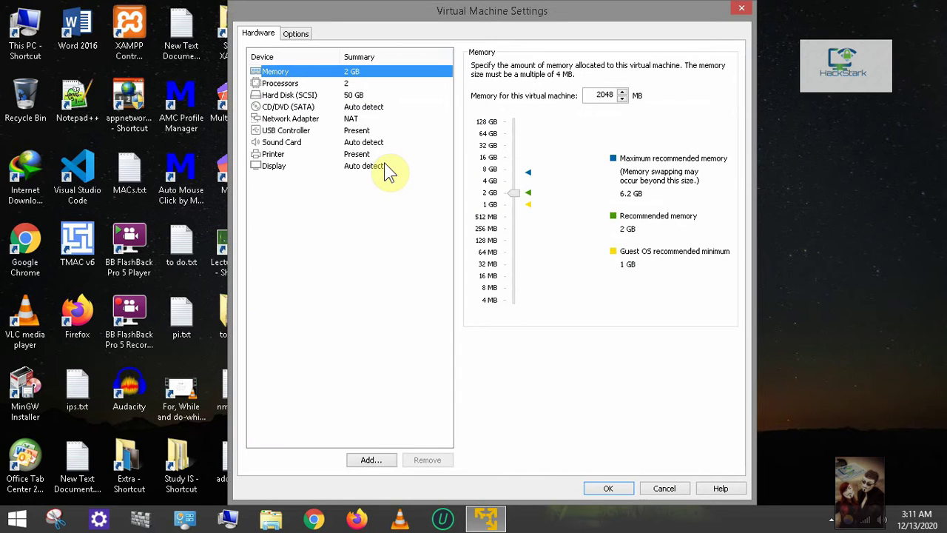
left_click(515, 193)
left_click_drag(516, 193, 510, 181)
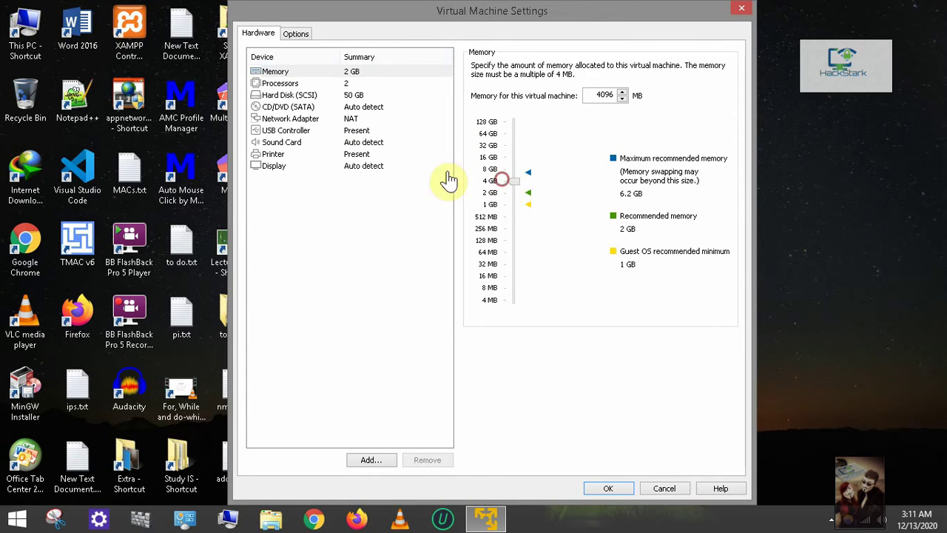
Step: Point the CD/DVD drive at kali-linux-2020.4-installer-amd64.iso in the Android Boot folder
left_click(344, 98)
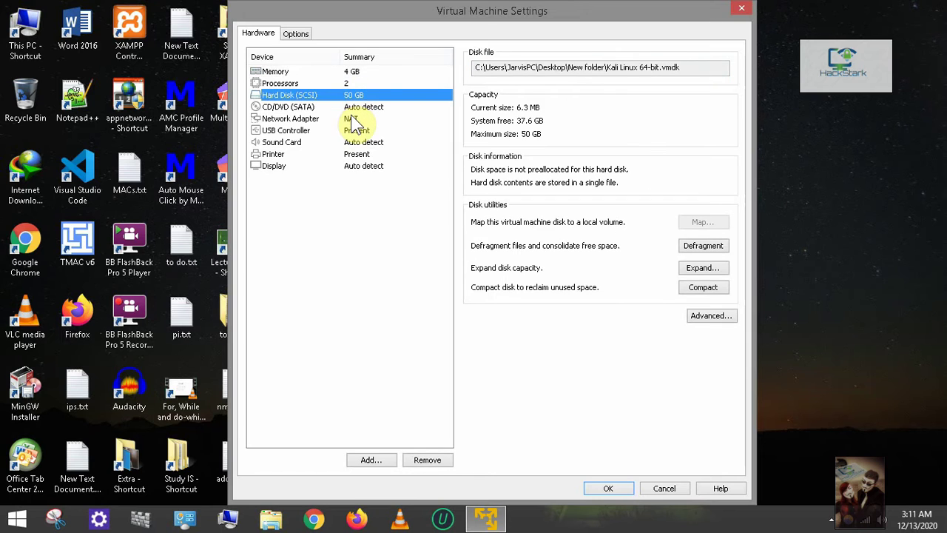
left_click(349, 108)
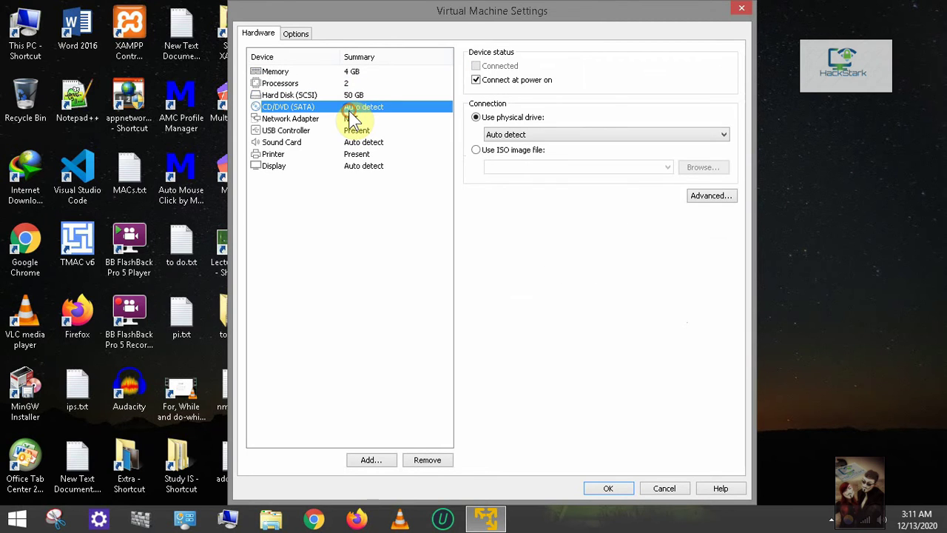
left_click(506, 148)
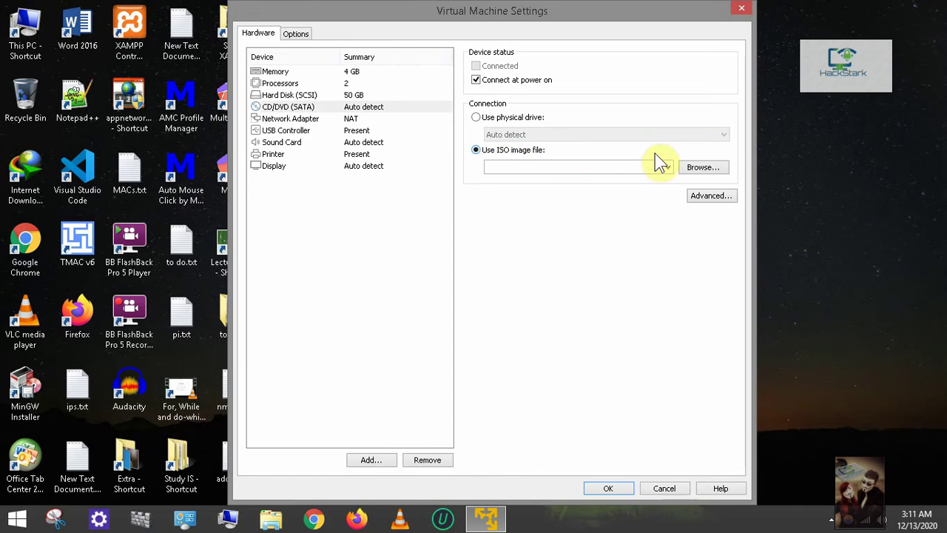
left_click(698, 169)
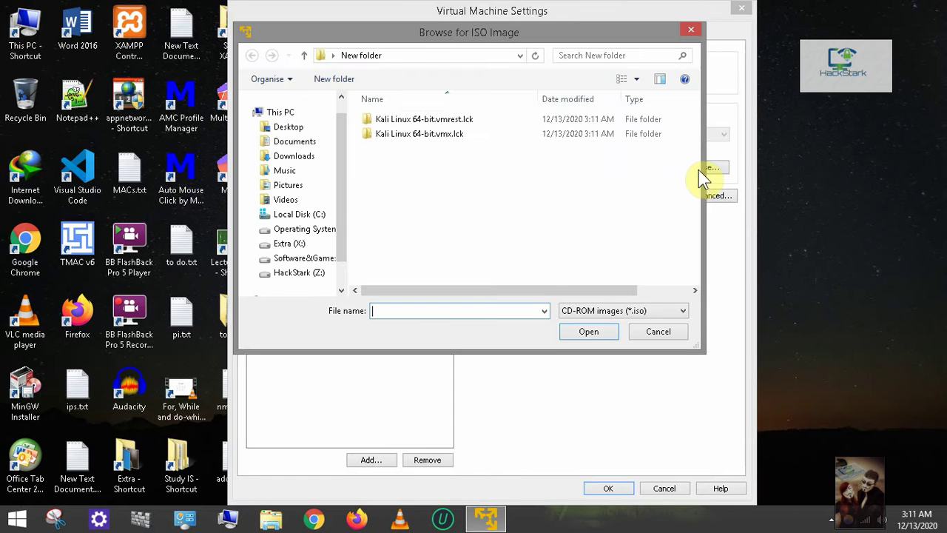
left_click(317, 260)
double_click(429, 135)
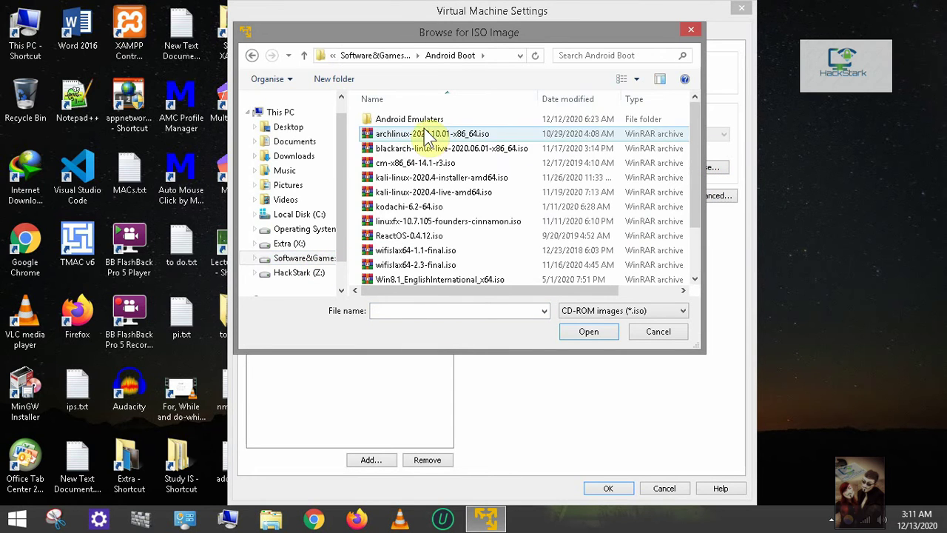
left_click(474, 179)
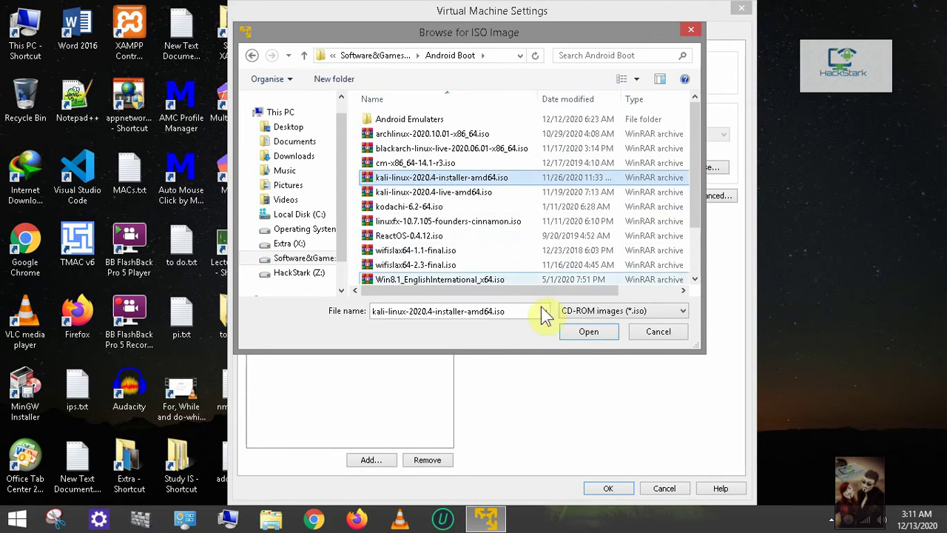
left_click(585, 333)
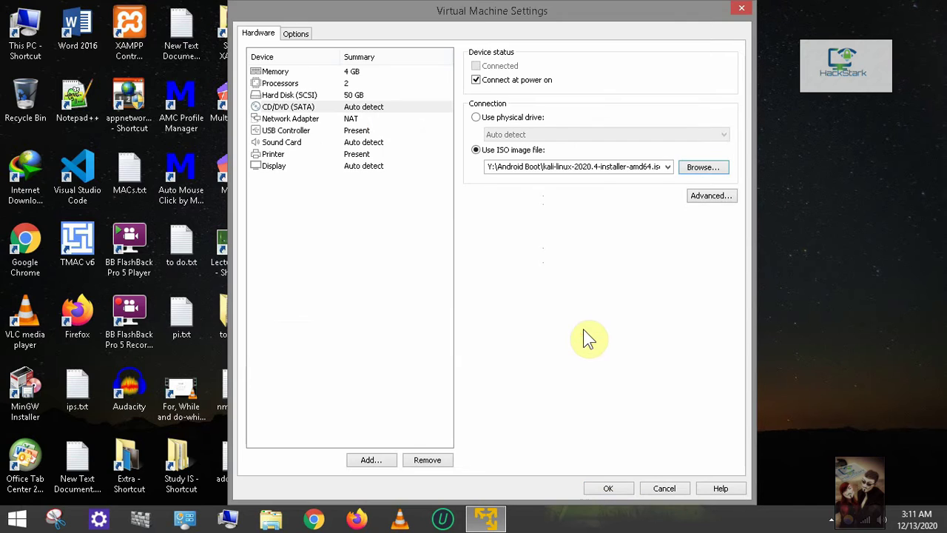
Step: Set the network adapter to Bridged and exclude the Intel Ethernet connection from auto-bridging
left_click(370, 119)
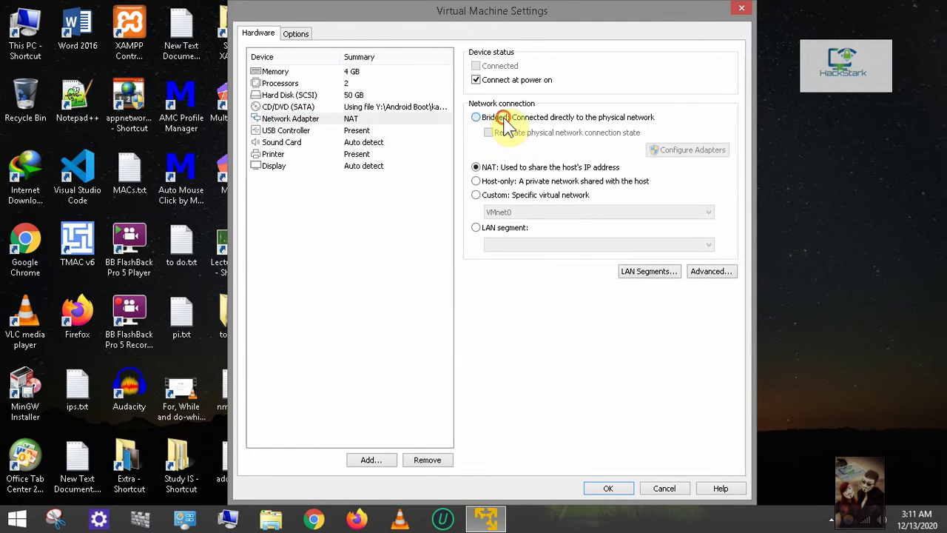
left_click(492, 117)
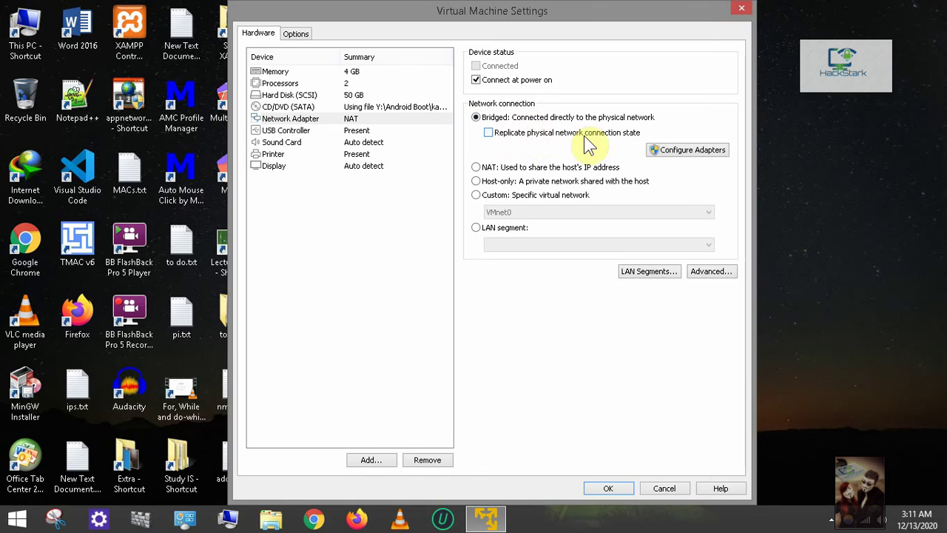
left_click(677, 154)
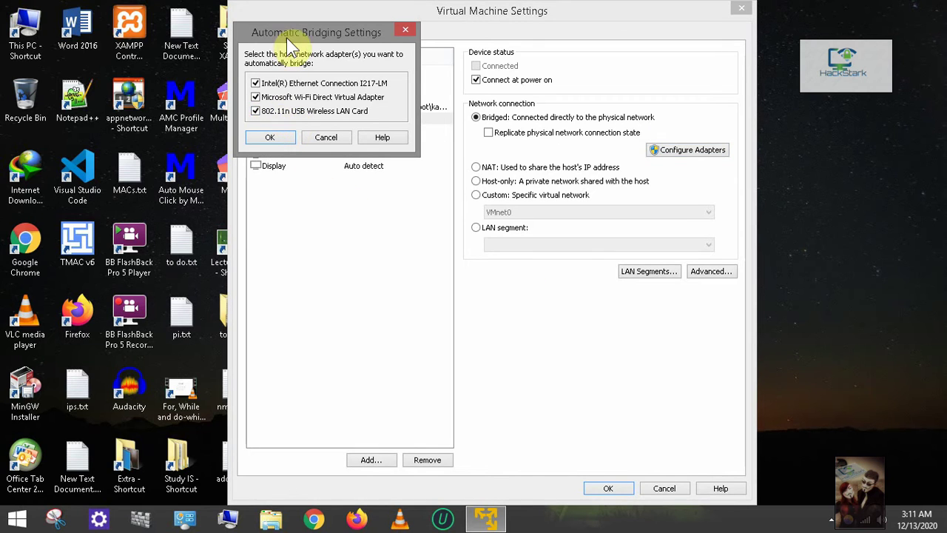
left_click_drag(293, 32, 336, 63)
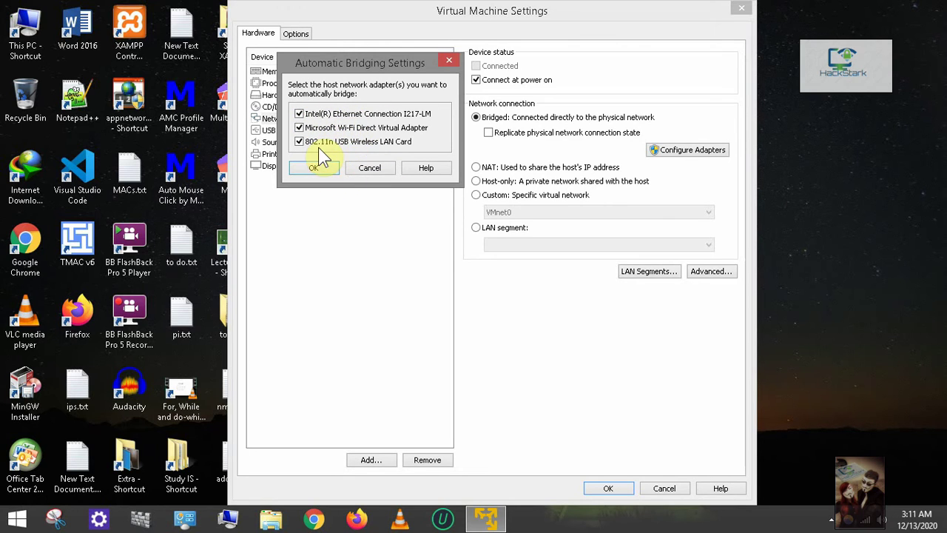
left_click(345, 113)
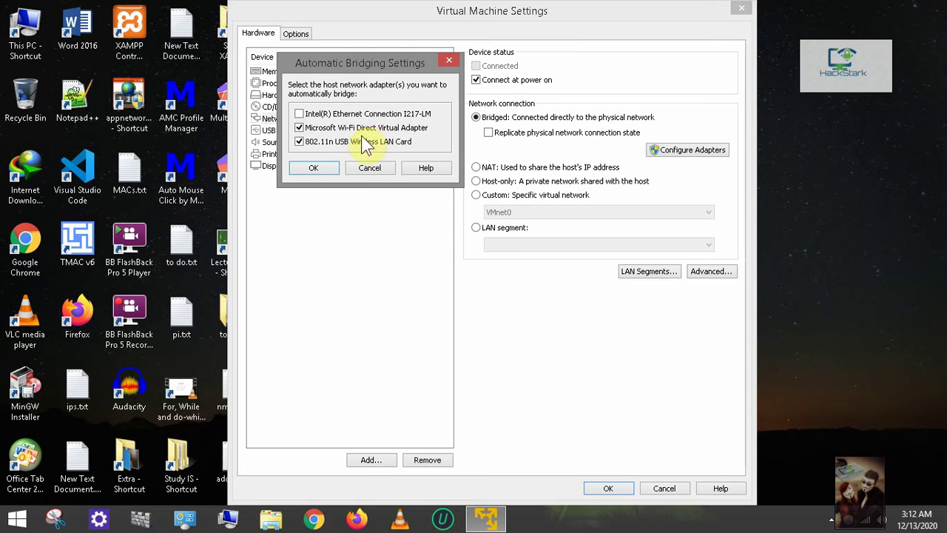
left_click(319, 166)
Step: Enable Show all USB input devices, remove the Printer device, and save the settings with OK
left_click(326, 132)
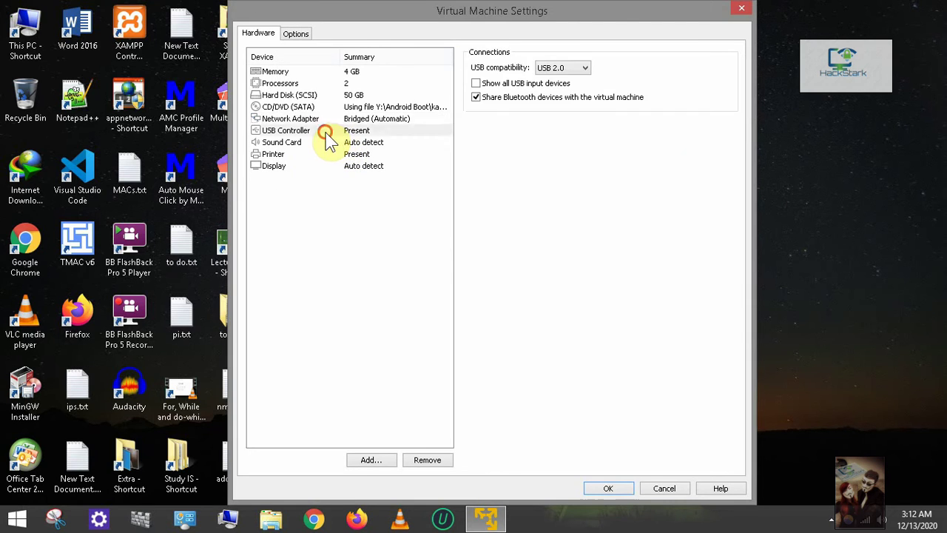
left_click(476, 83)
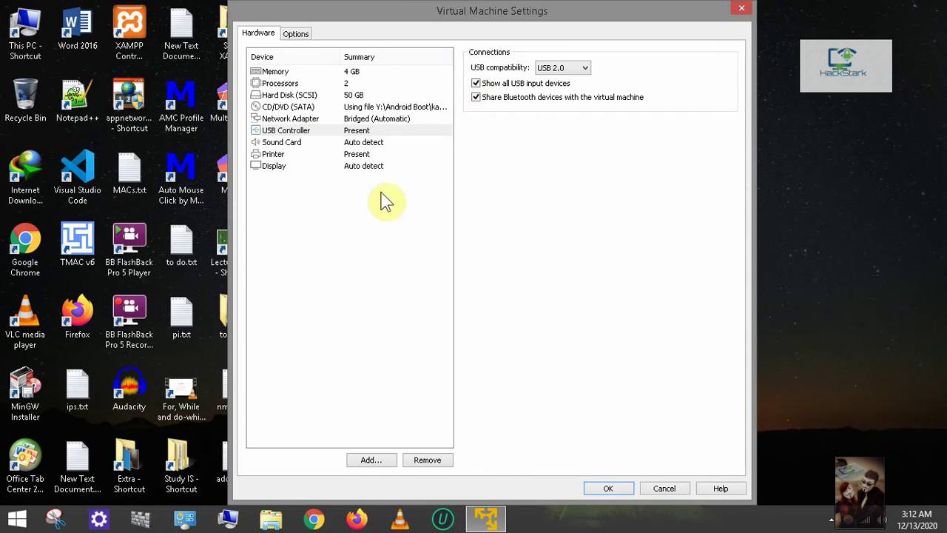
left_click(285, 155)
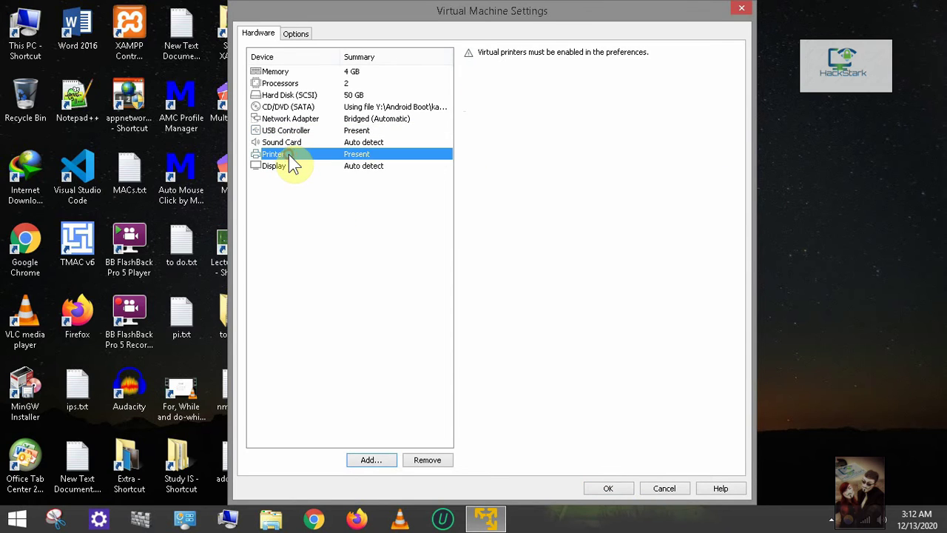
left_click(429, 458)
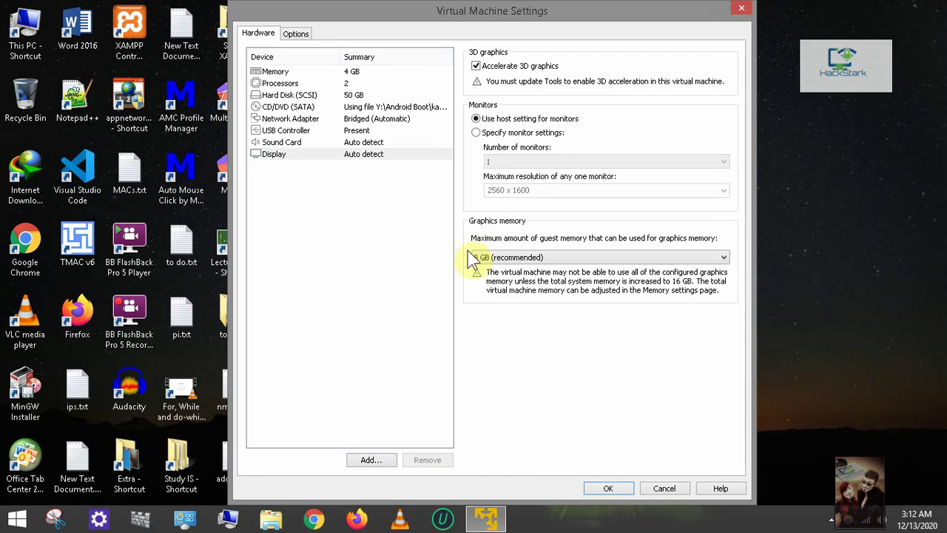
left_click(317, 197)
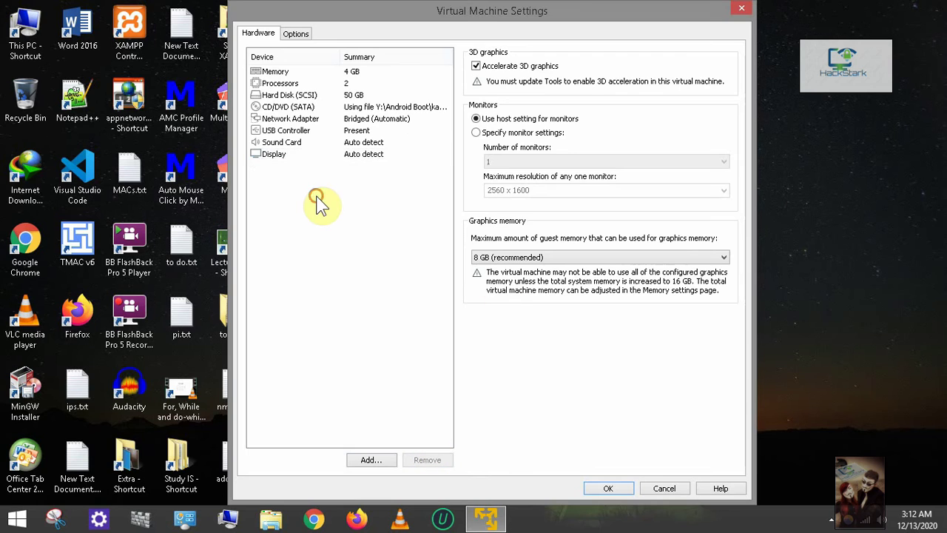
left_click(606, 490)
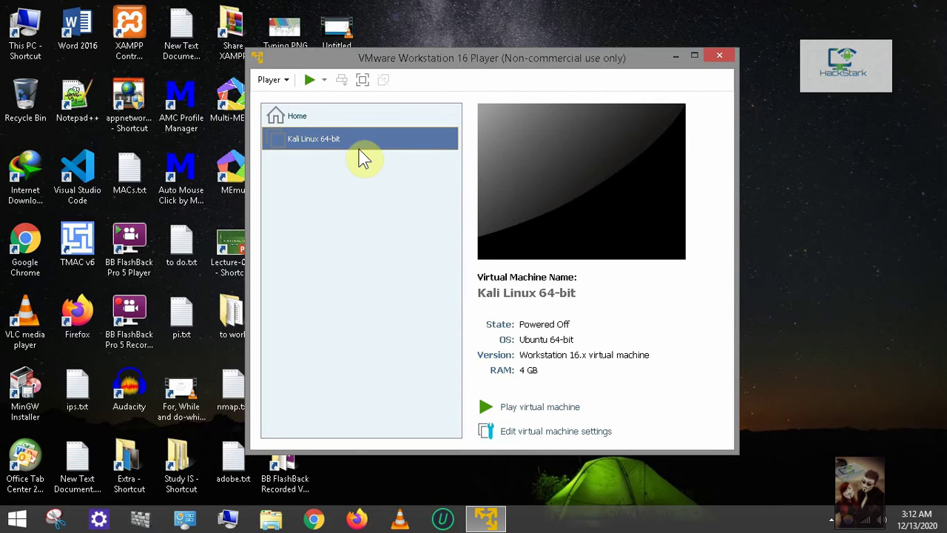
Step: Power on the Kali Linux 64-bit VM and switch it to full screen
right_click(354, 143)
left_click(340, 271)
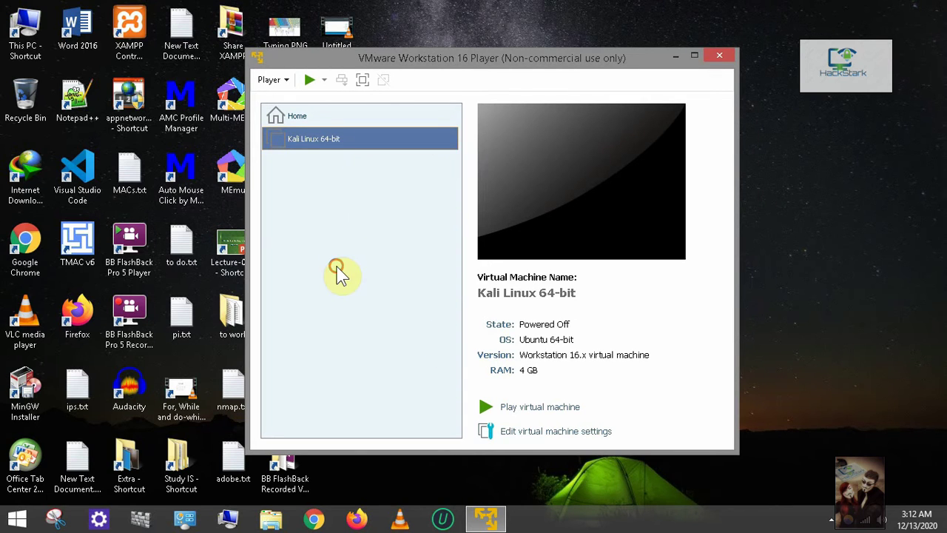
left_click(539, 408)
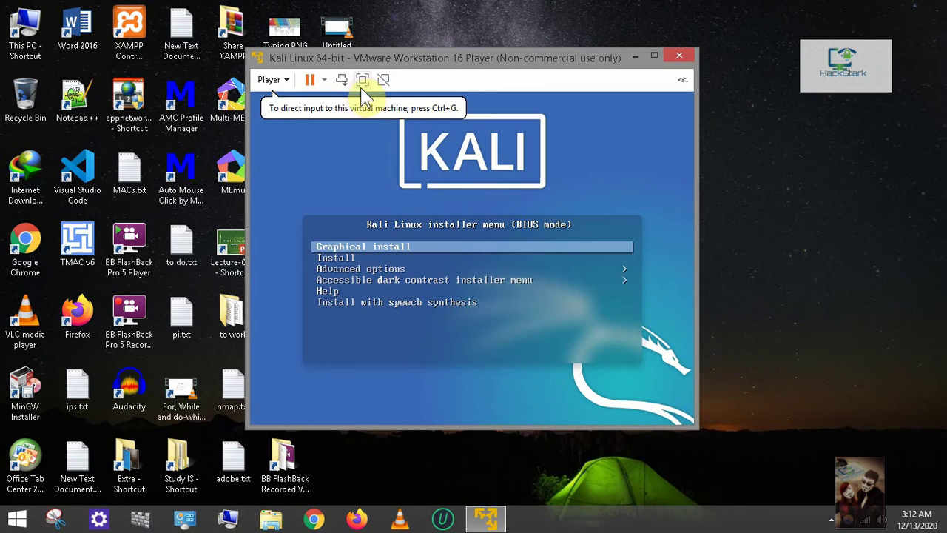
left_click(362, 82)
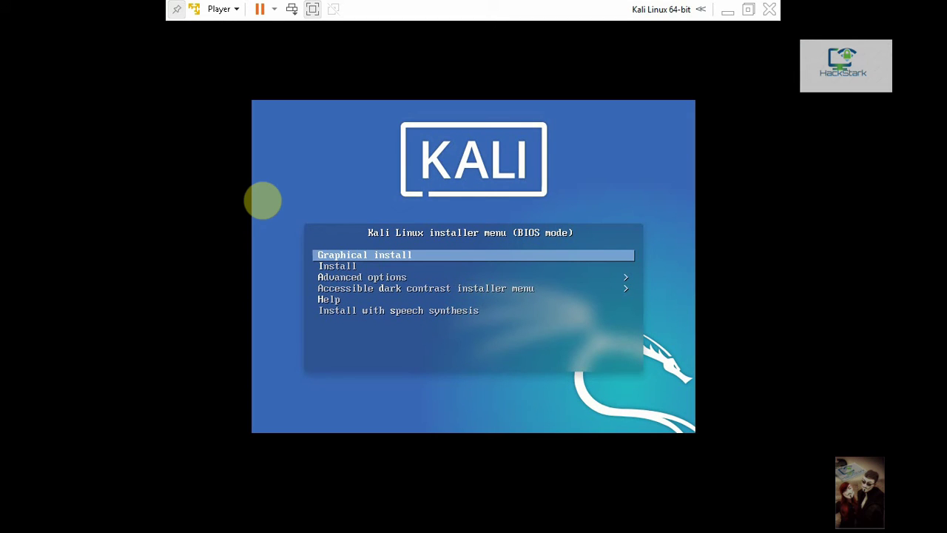
Step: Choose Graphical install from the boot menu and pin the full-screen command bar
key("Return")
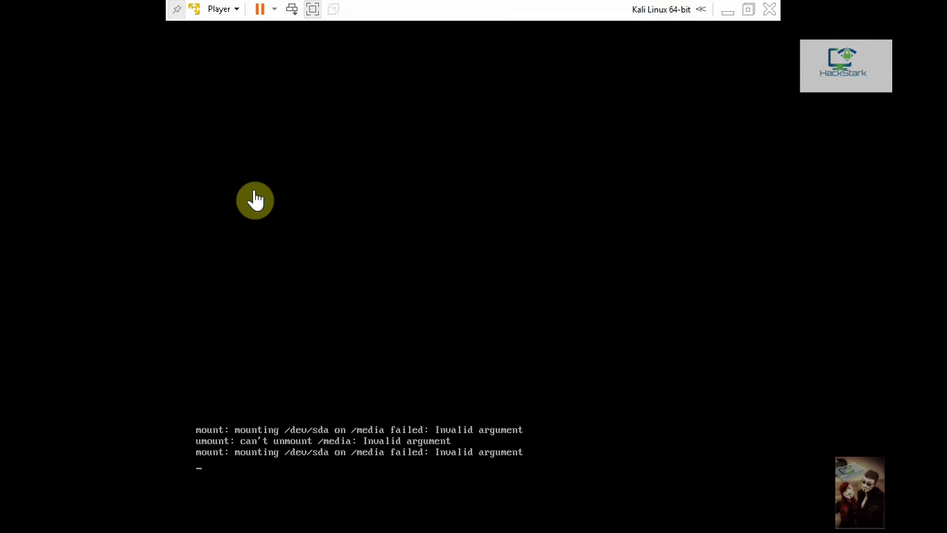
left_click(179, 9)
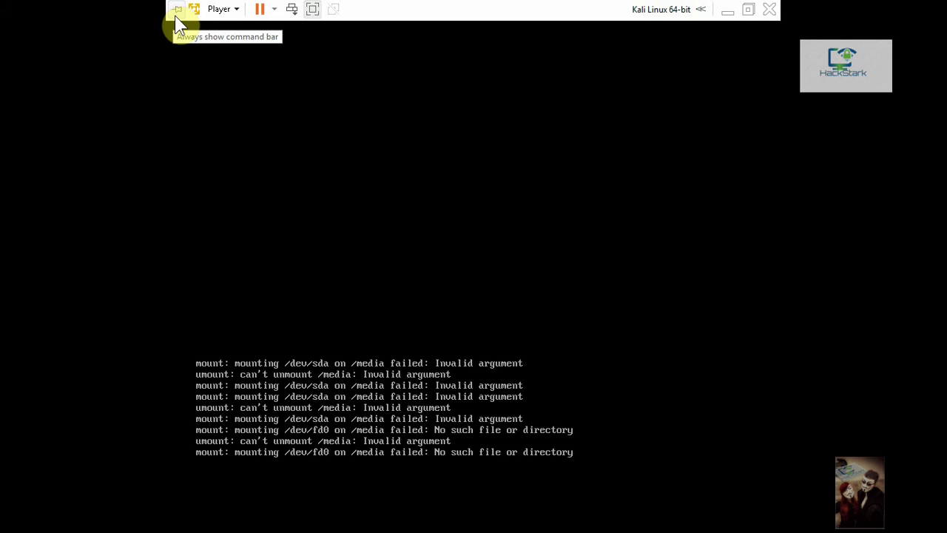
left_click(176, 12)
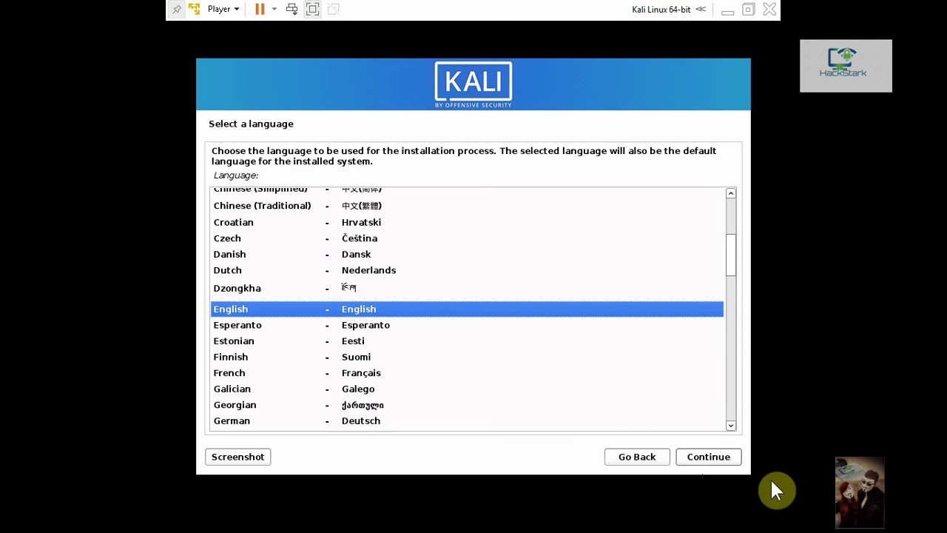
Step: Accept English, United States and the American English keymap, postponing the VMware Tools update
left_click(729, 461)
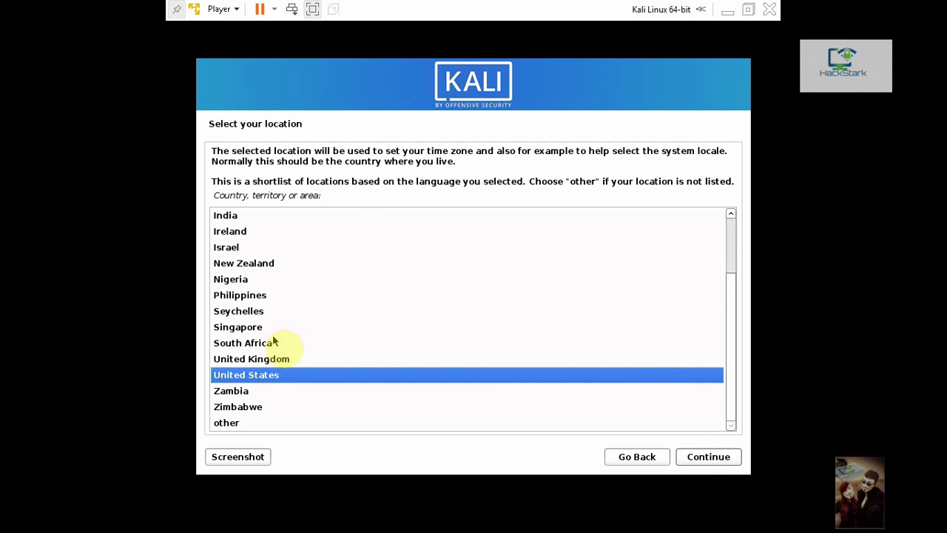
scroll(266, 288, "up", 1)
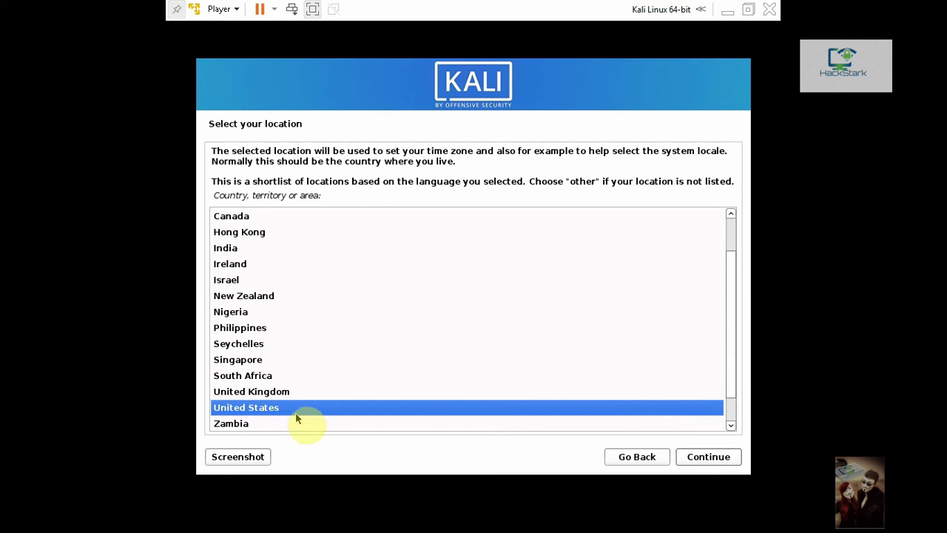
left_click(711, 459)
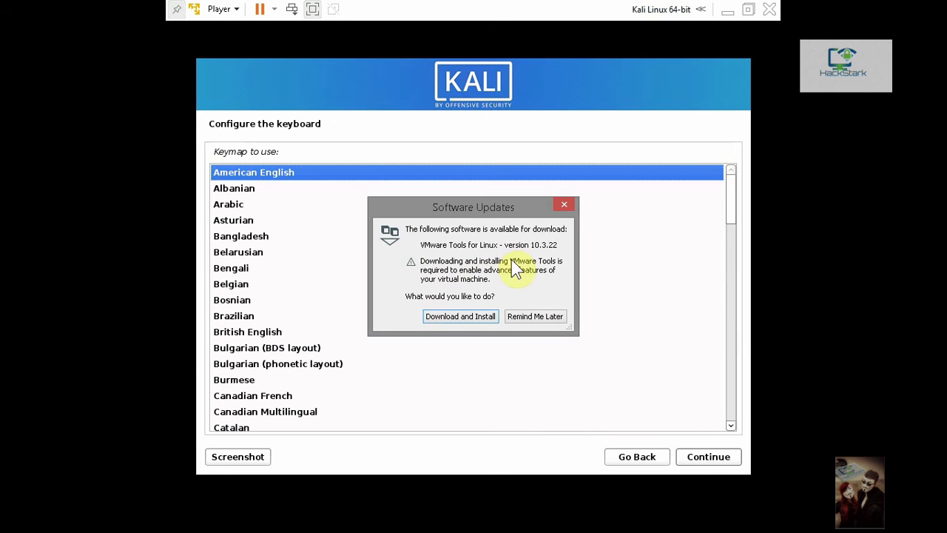
left_click(535, 318)
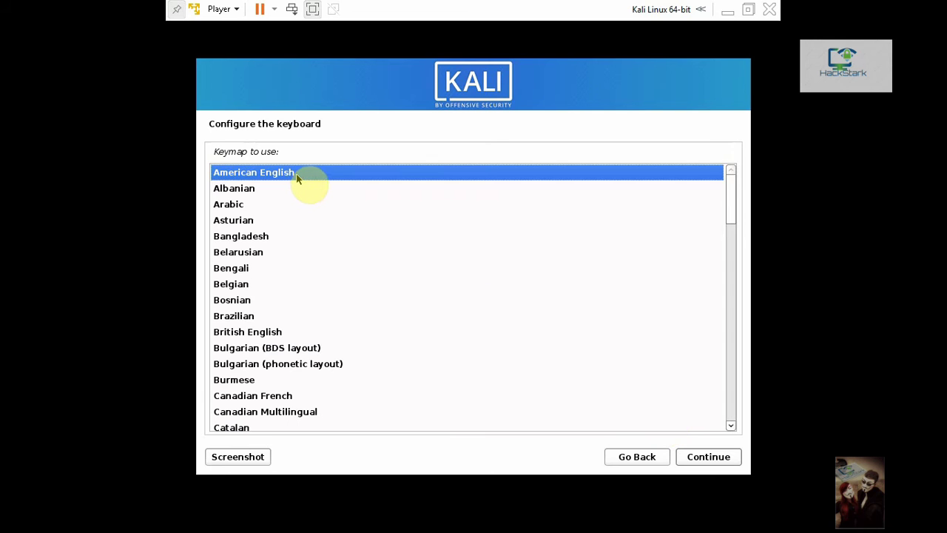
left_click(715, 463)
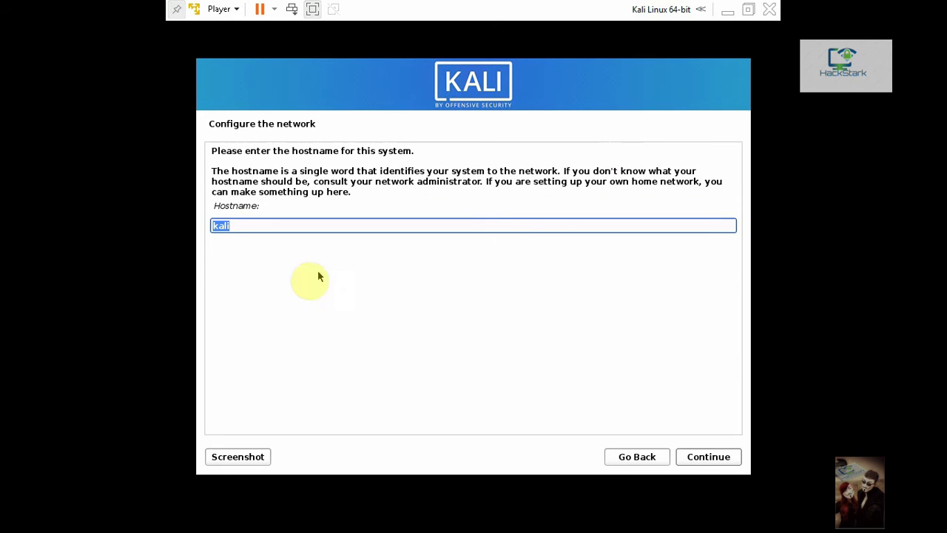
Step: Keep 'kali' as both the hostname and the domain name
left_click(231, 226)
left_click_drag(231, 226, 203, 228)
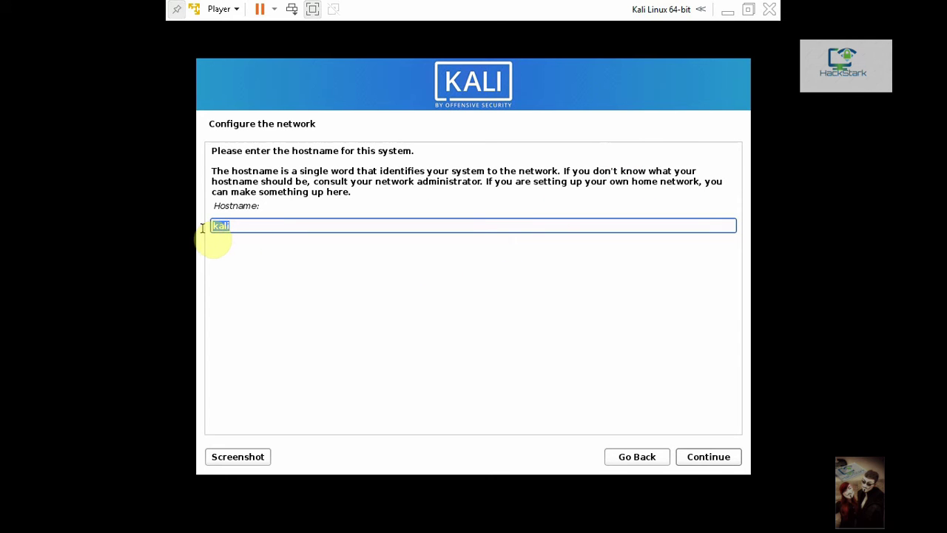
key("Return")
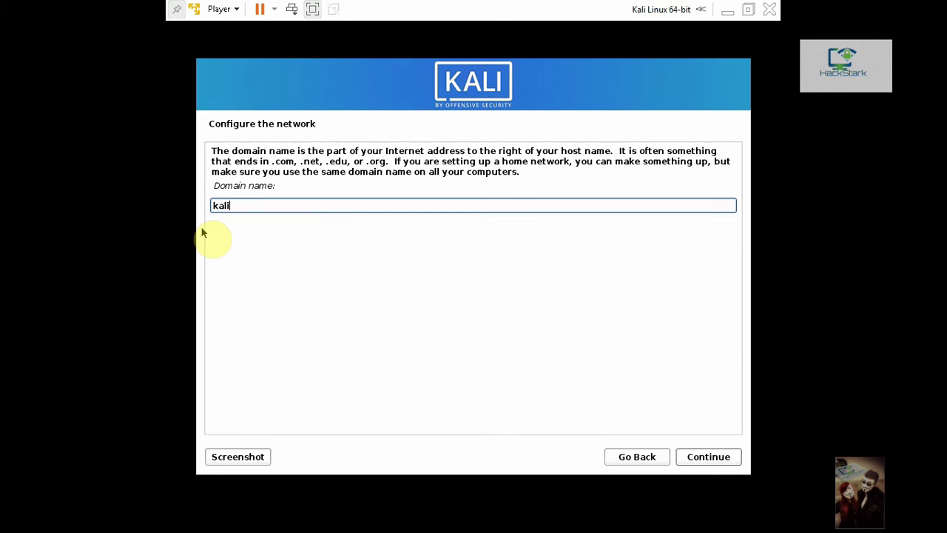
key("Return")
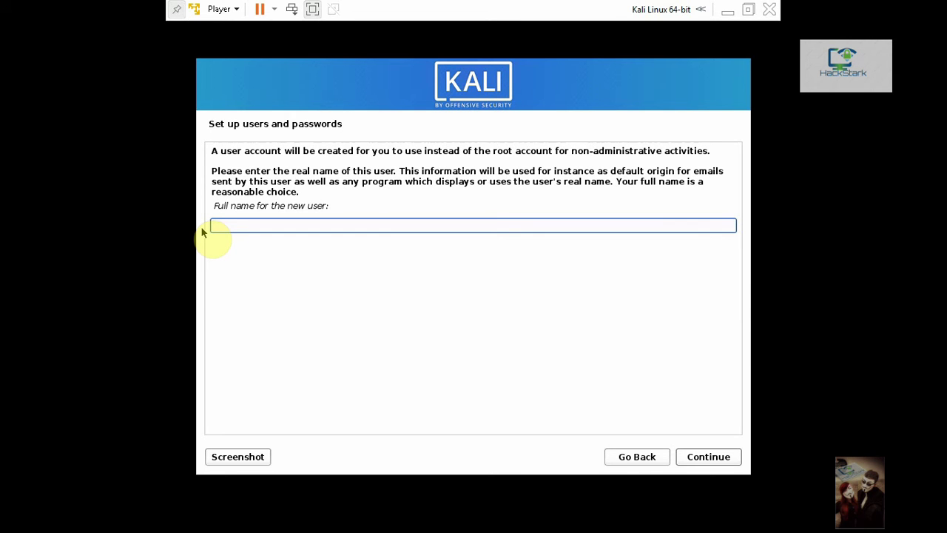
Step: Confirm the new user's full name, default username and password
key("Return")
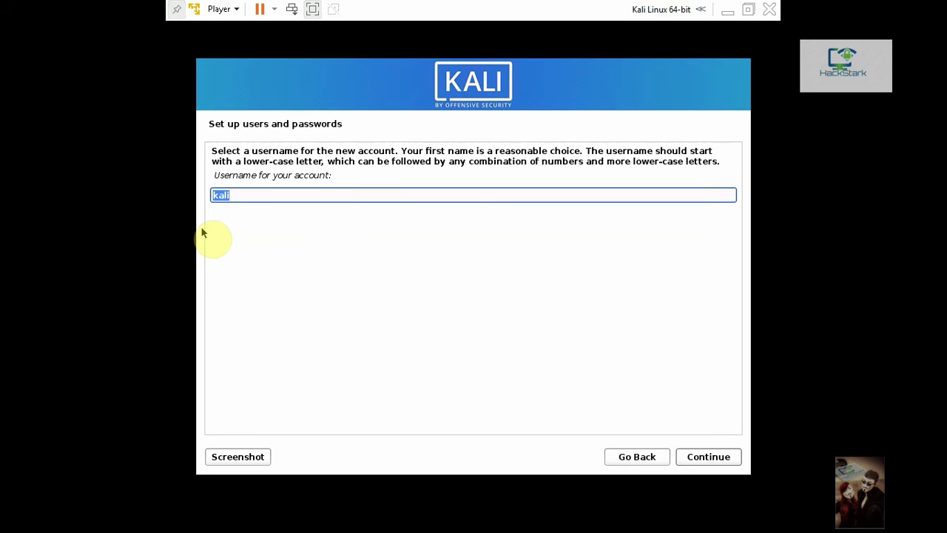
key("Return")
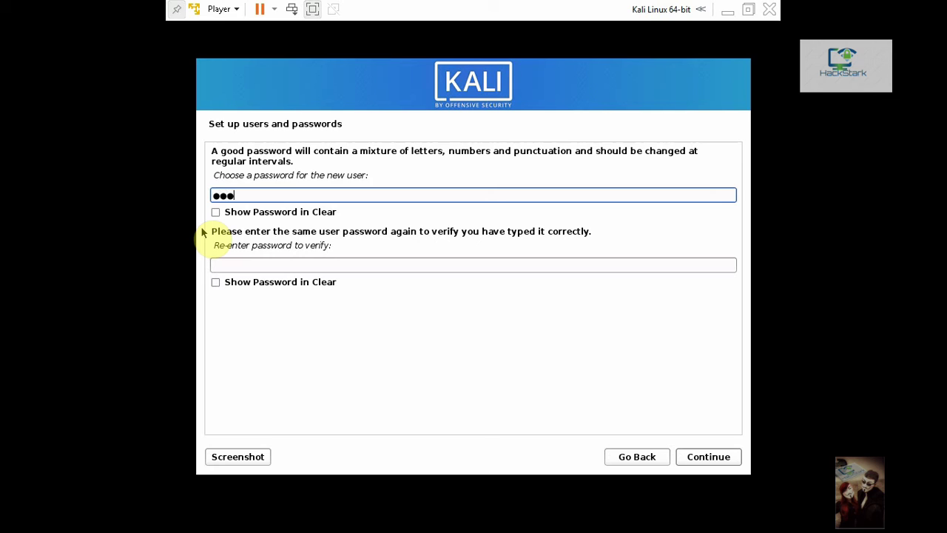
key("Tab")
key("Tab")
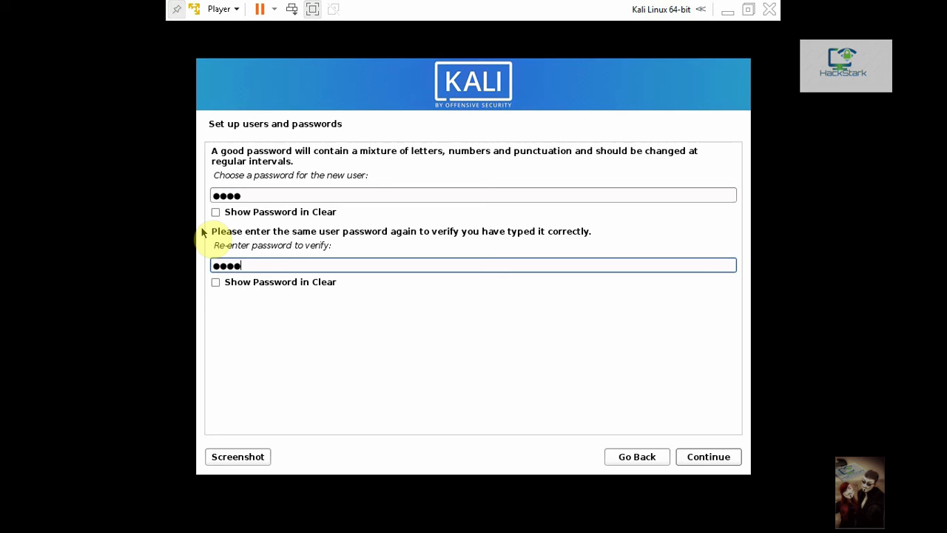
key("Return")
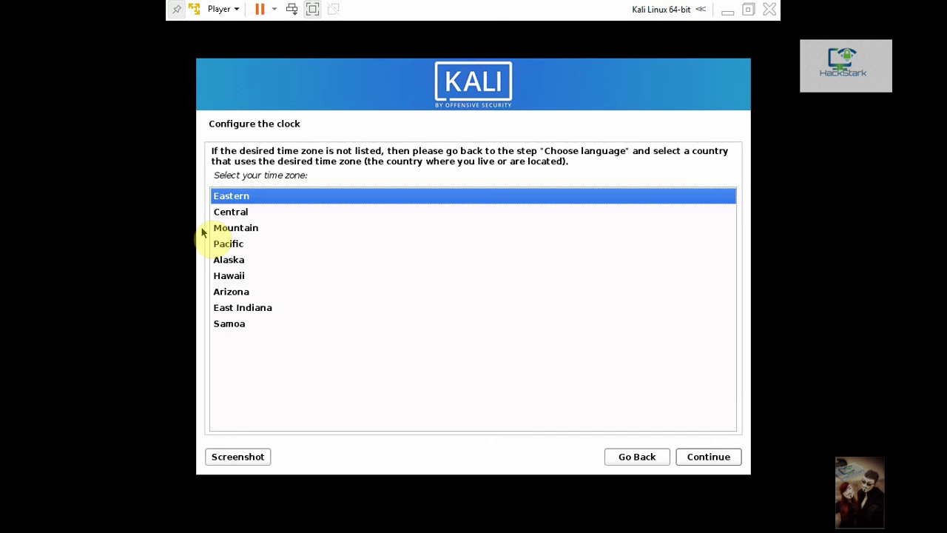
Step: Keep the Eastern time zone and put all files in one partition on sda, writing changes to disk
key("Return")
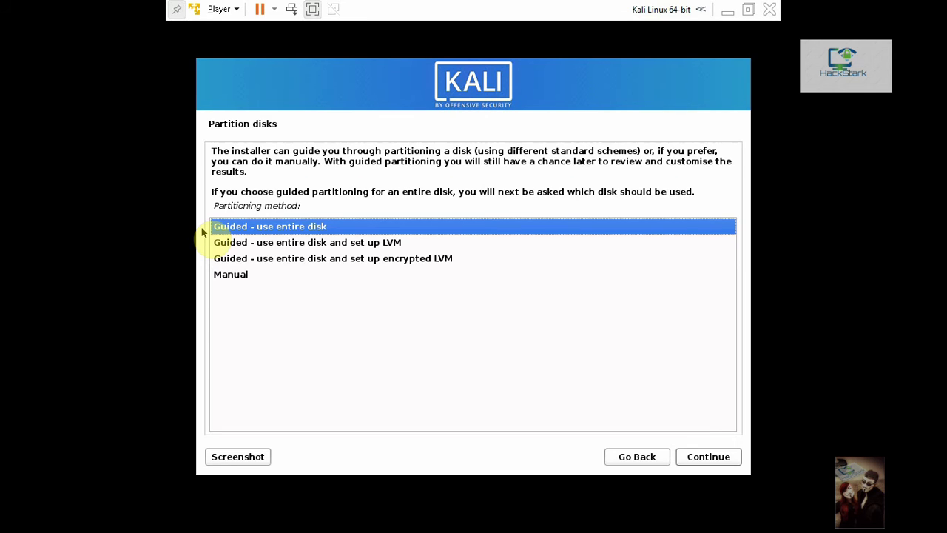
key("Return")
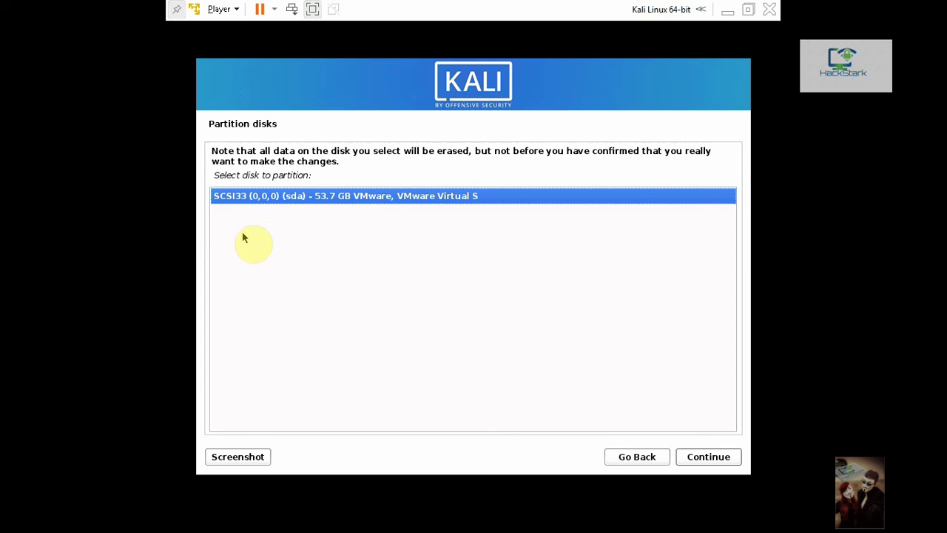
left_click(727, 455)
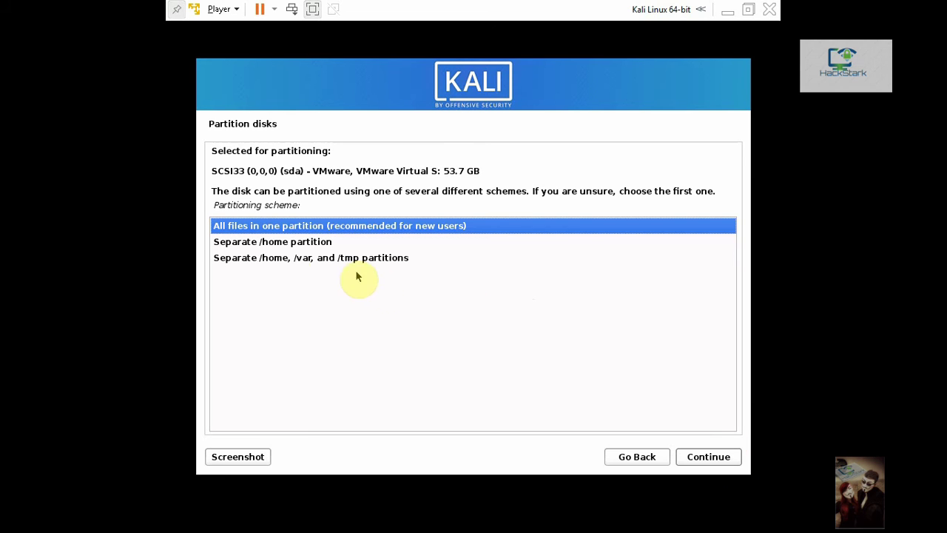
left_click(725, 457)
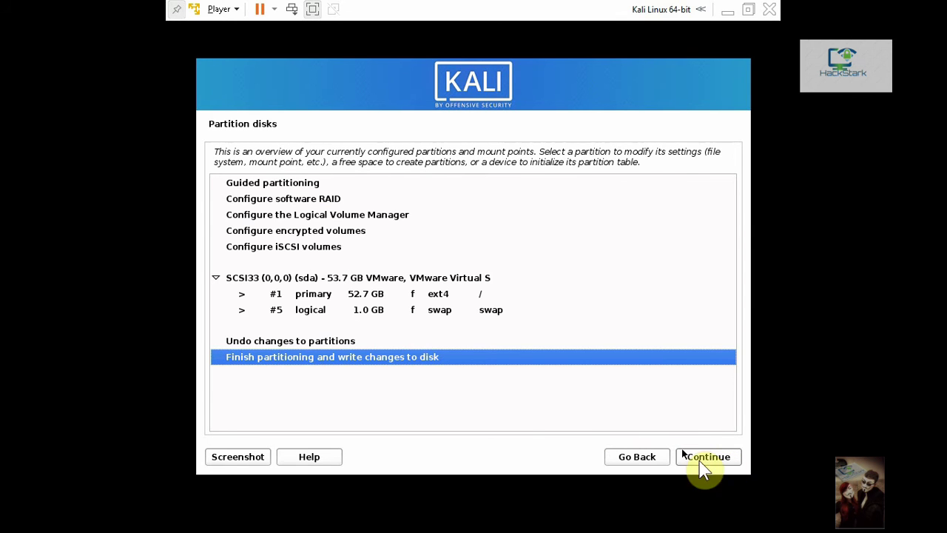
left_click(685, 455)
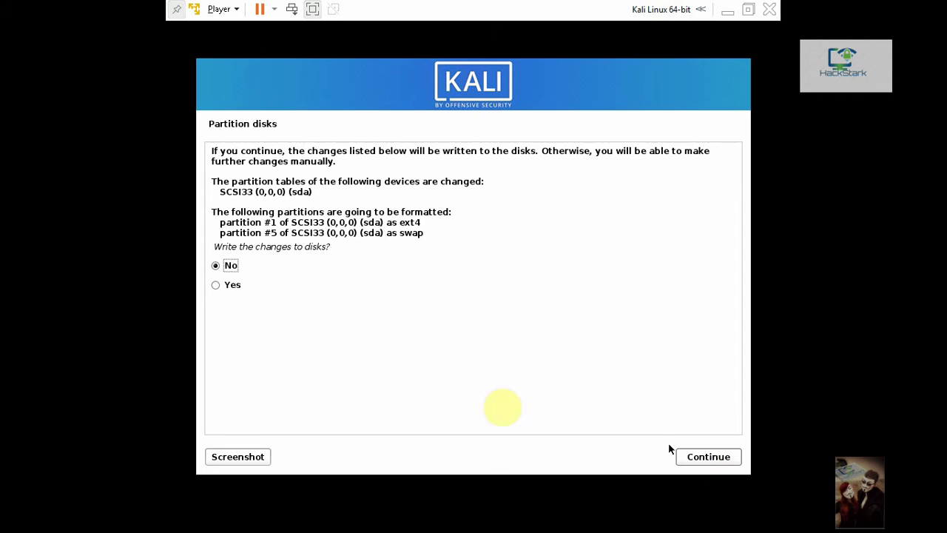
left_click(235, 286)
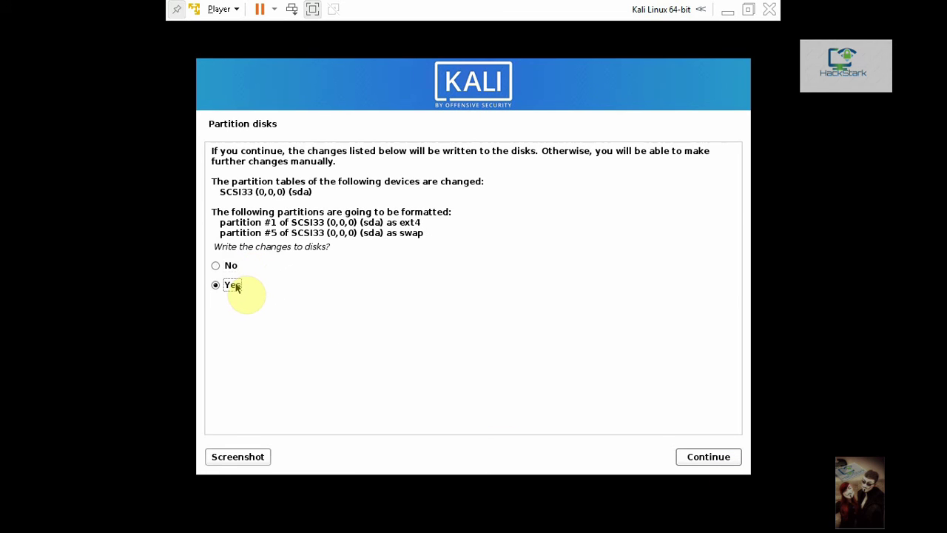
left_click(715, 458)
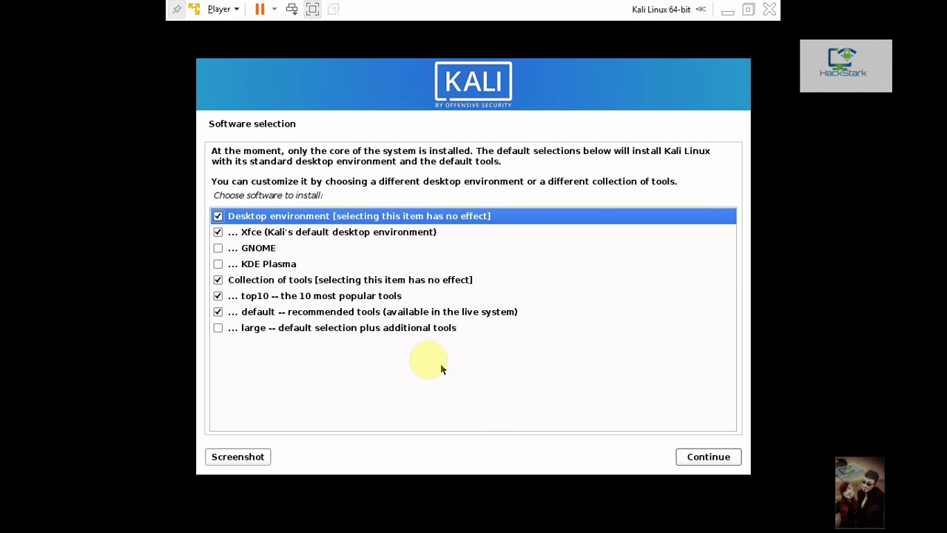
Step: Install the default Xfce desktop and tools, then install GRUB onto /dev/sda
left_click(707, 457)
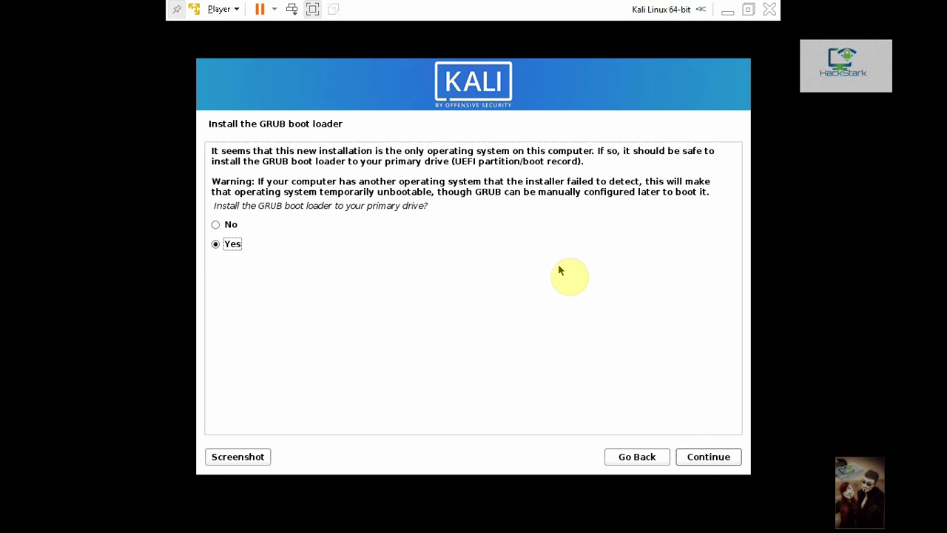
left_click(700, 460)
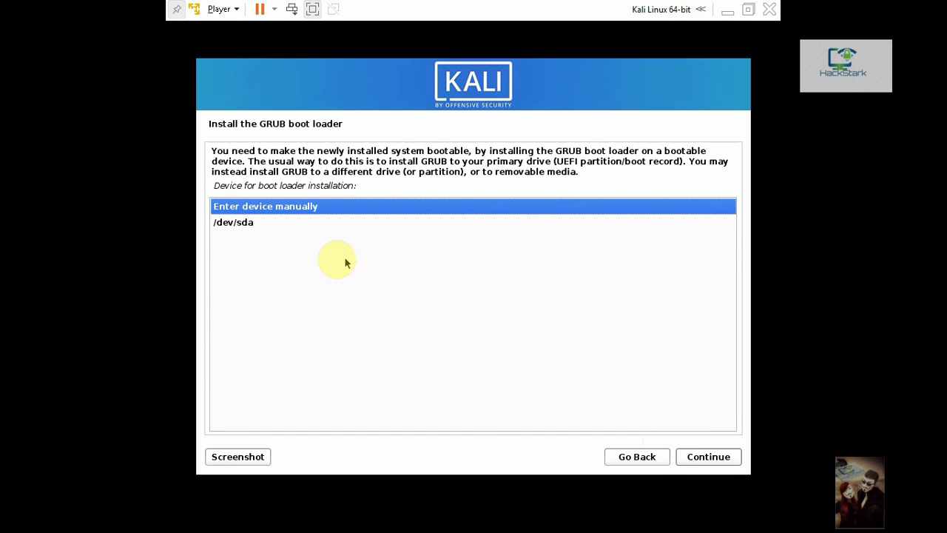
left_click(273, 225)
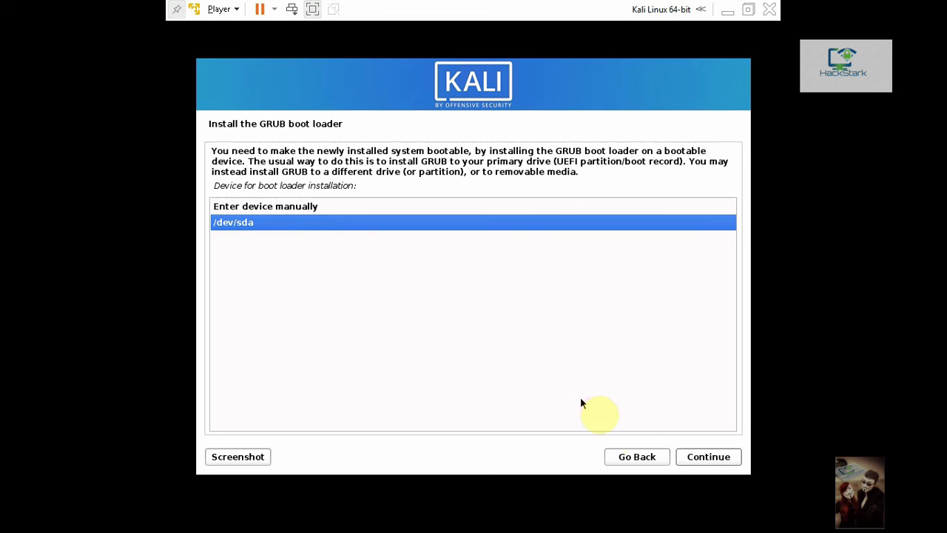
left_click(700, 459)
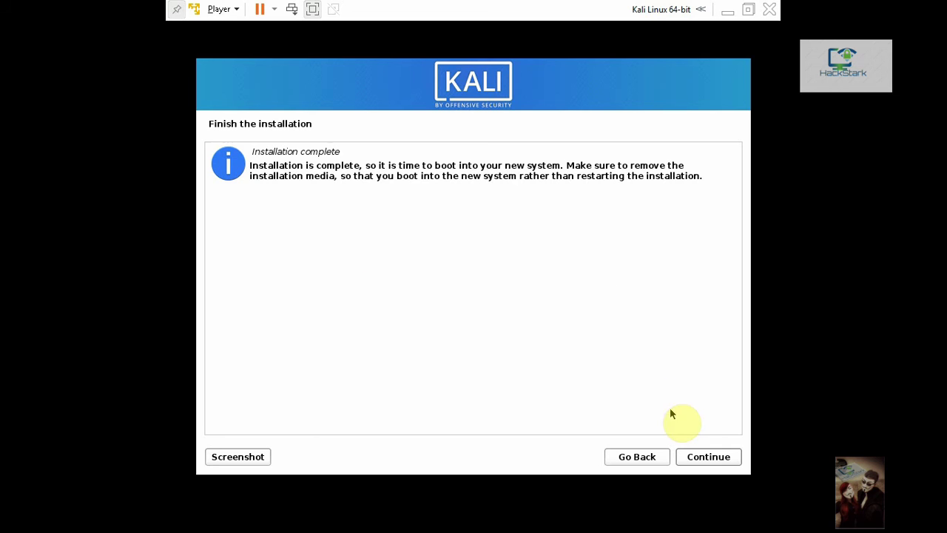
Step: Continue from Installation complete so the VM reboots to the Kali login screen
left_click(718, 457)
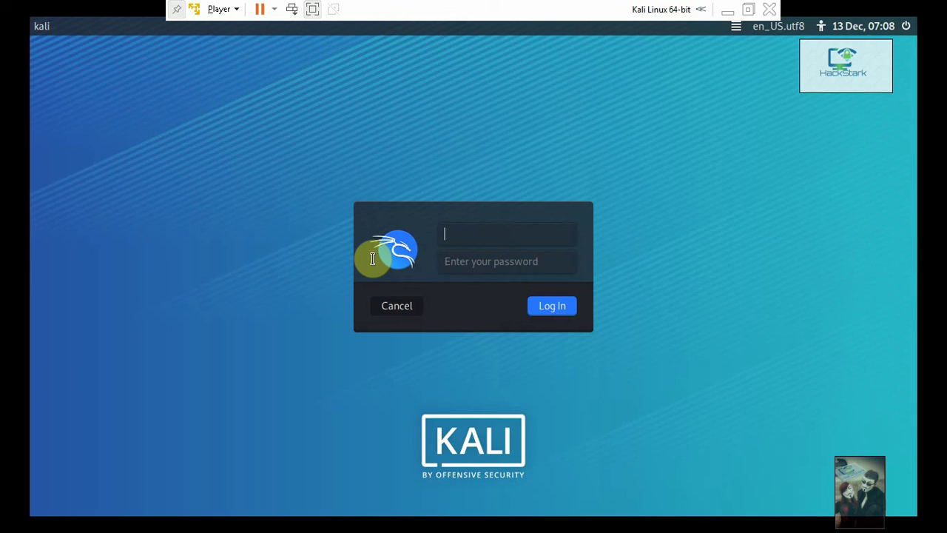
Step: Log in to the Xfce desktop with the new account's username and password
type("kali")
key("Tab")
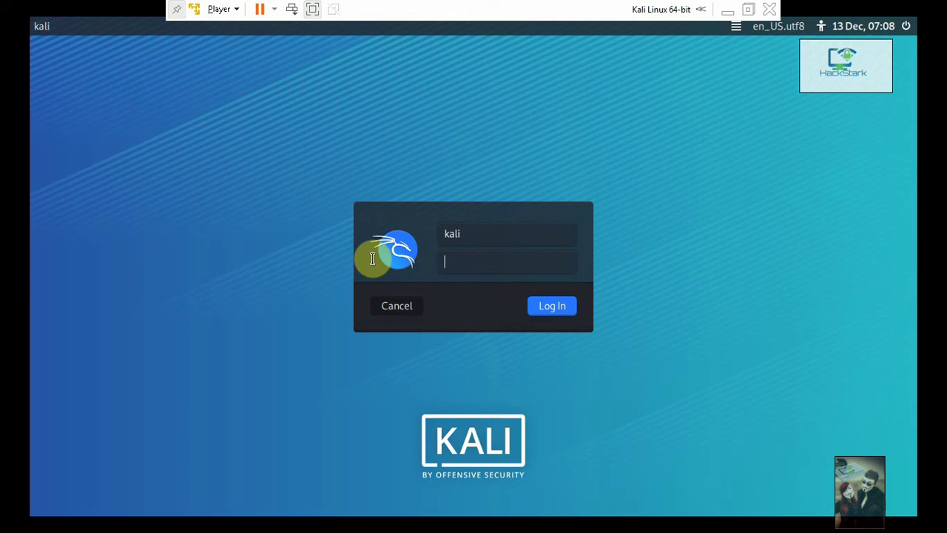
type("kali")
key("Return")
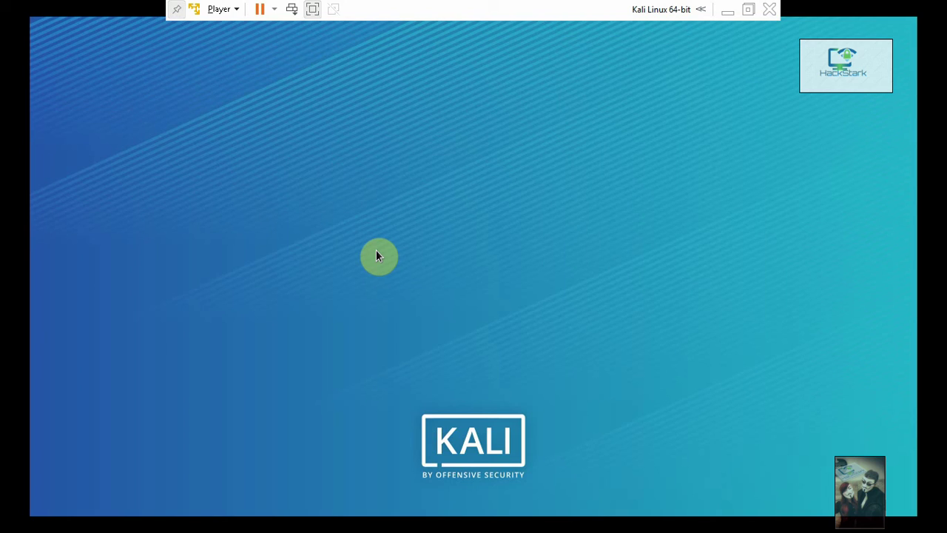
Step: Close the Player window and power off the virtual machine
left_click(231, 11)
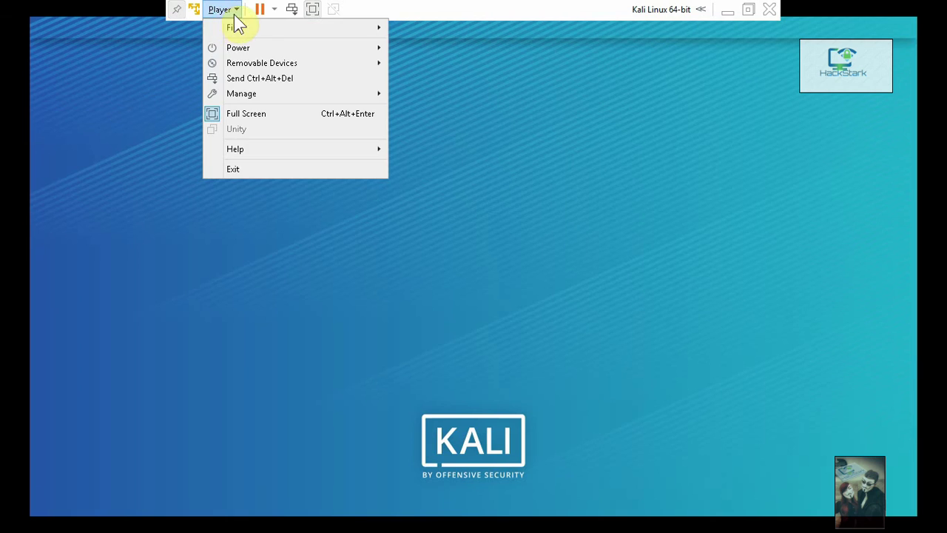
left_click(279, 11)
left_click(276, 11)
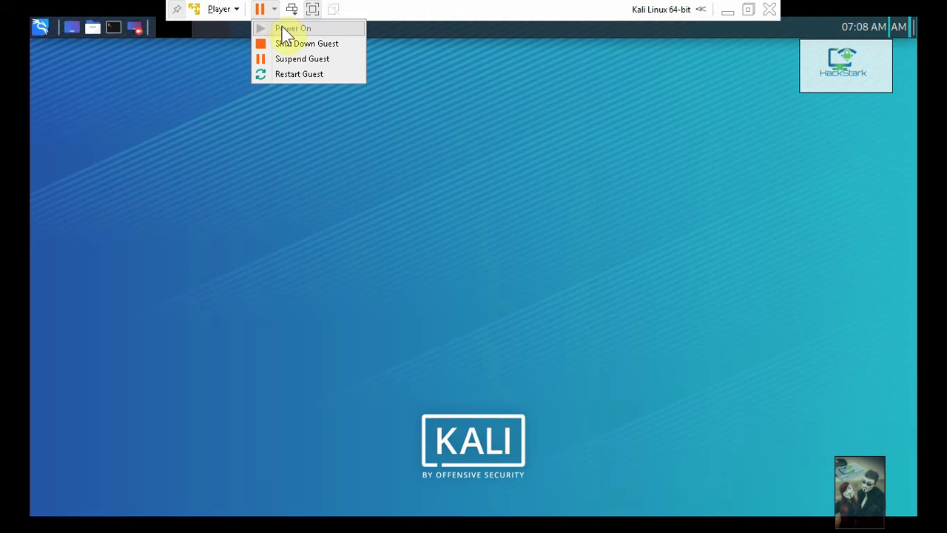
left_click(249, 108)
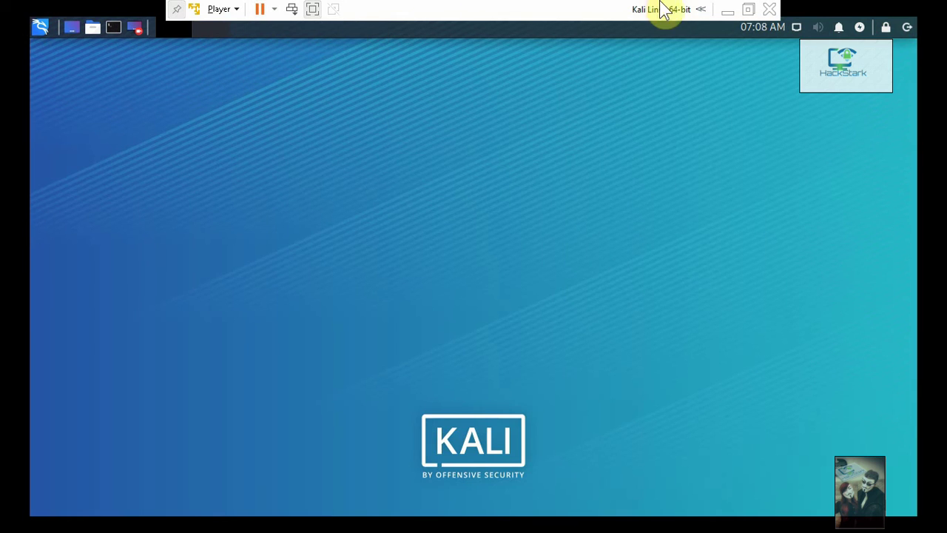
left_click(770, 9)
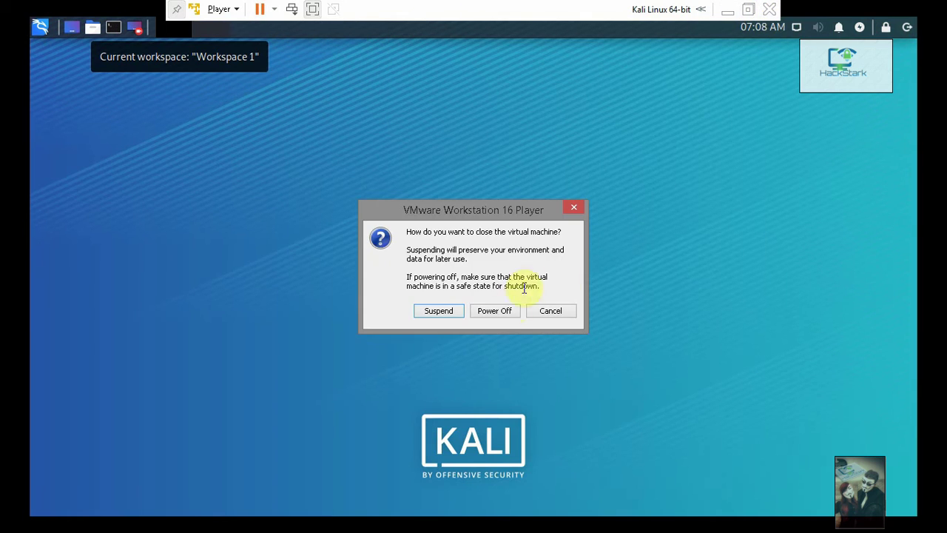
left_click(496, 311)
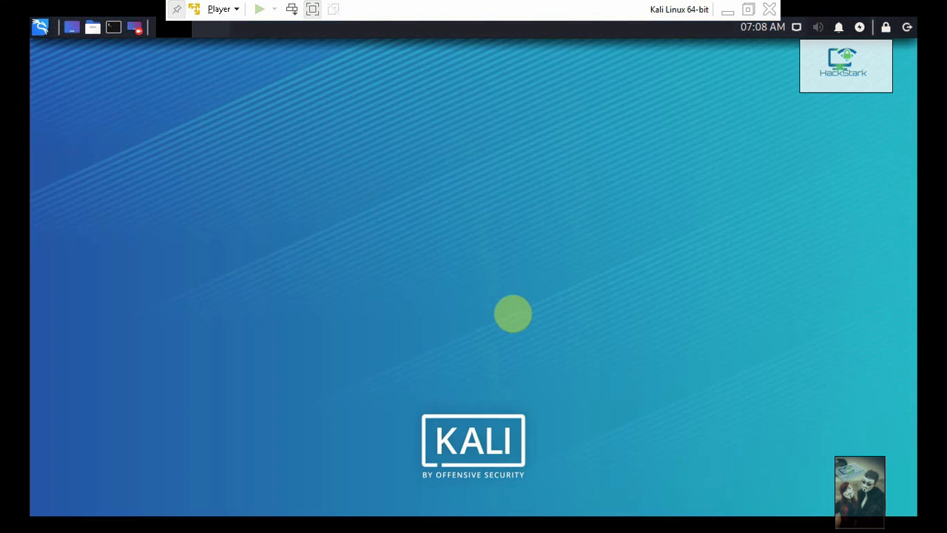